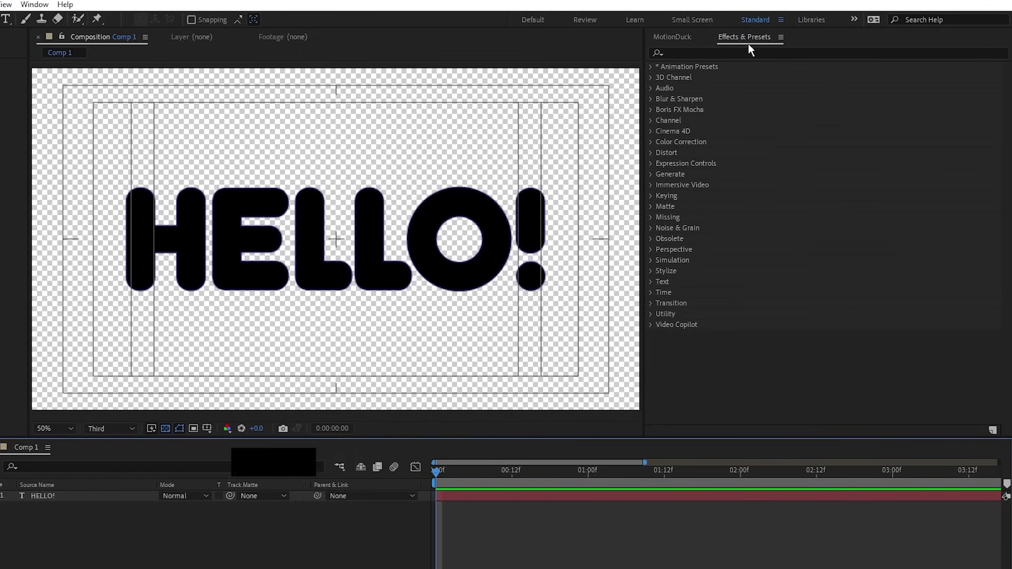
Step: Apply the Slide Up By Character preset to the HELLO! text layer and preview the animation up to 0:00:02:00
{"action": "left_click", "coordinate": [722, 52]}
{"action": "type", "text": "slide up by char"}
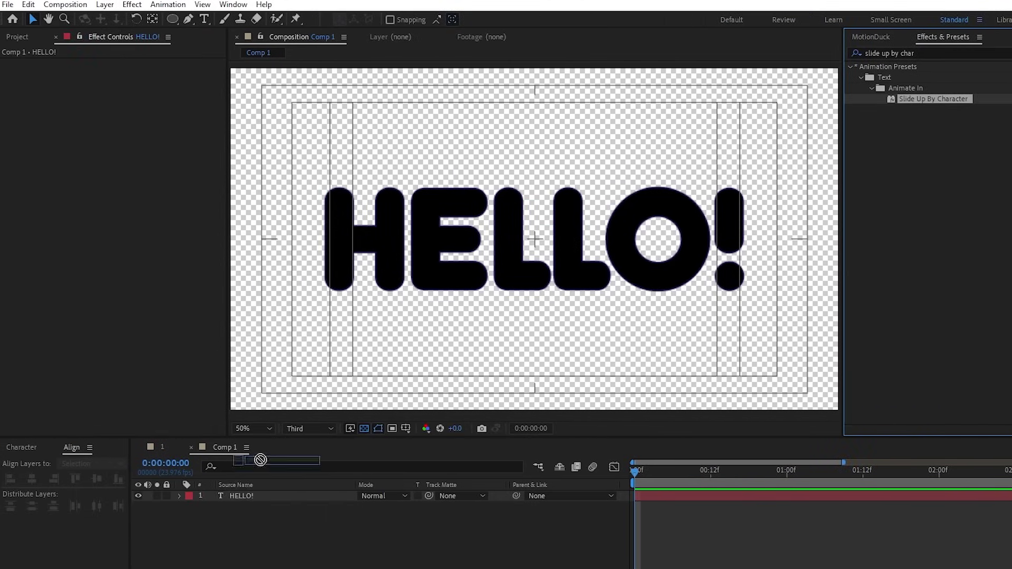
{"action": "left_click_drag", "start_coordinate": [717, 103], "coordinate": [46, 498]}
{"action": "left_click", "coordinate": [871, 36]}
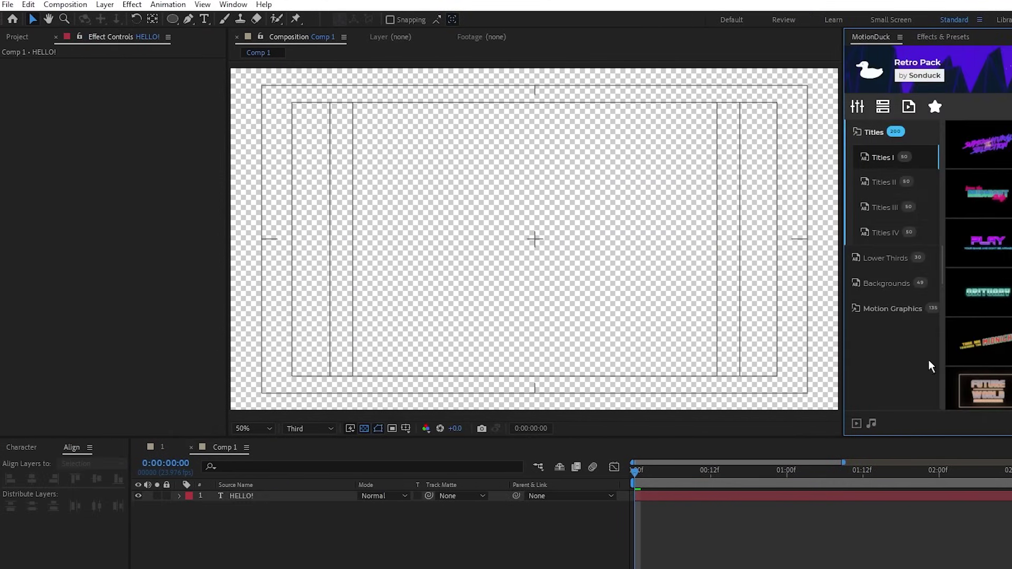
{"action": "left_click_drag", "start_coordinate": [637, 478], "coordinate": [863, 500]}
{"action": "key", "text": "space"}
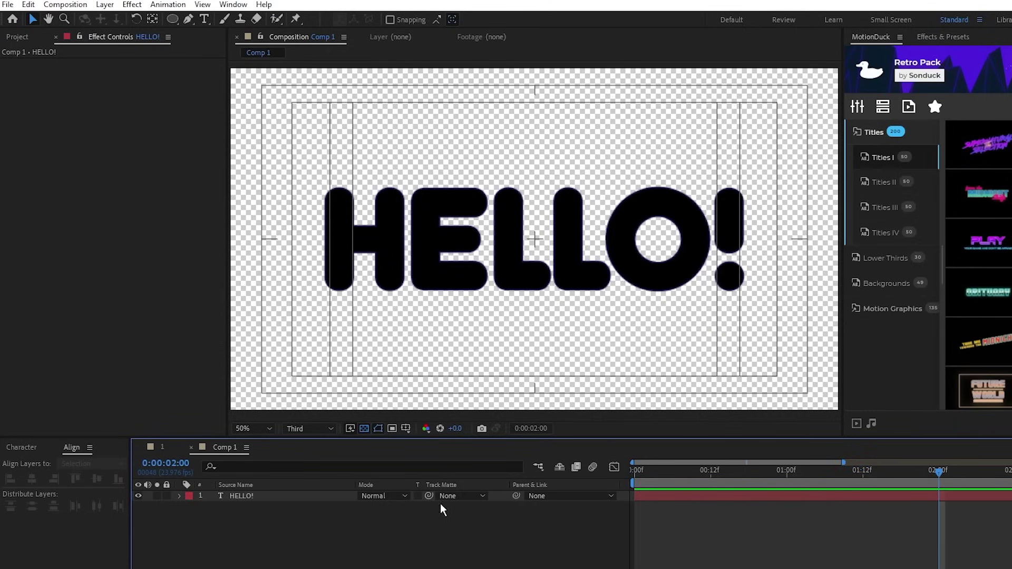
Step: With the Pen tool, draw a gently arched two-point mask path on the HELLO! layer, spanning the text's base from end to end
{"action": "left_click", "coordinate": [256, 498]}
{"action": "left_click", "coordinate": [188, 20]}
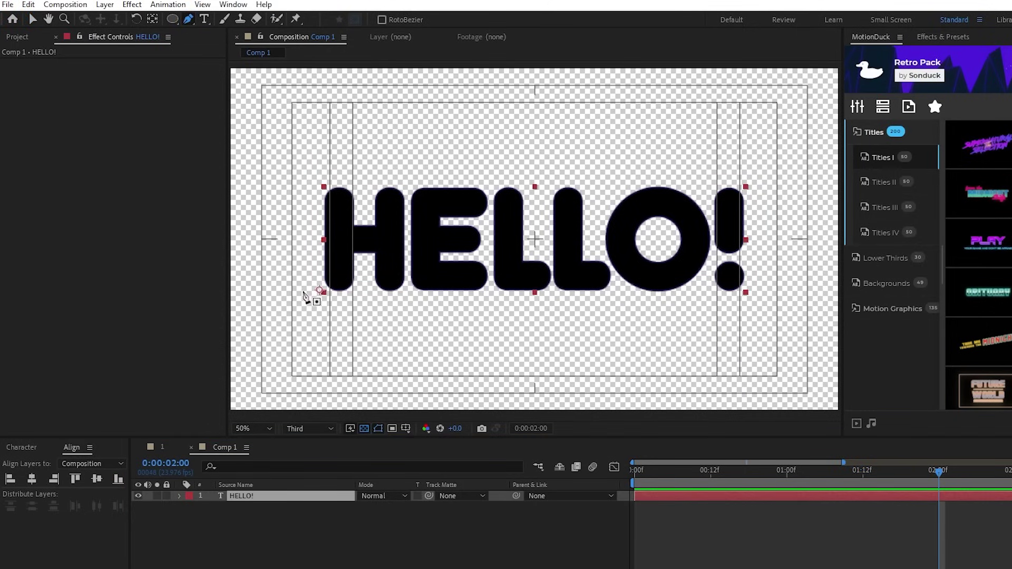
{"action": "left_click", "coordinate": [303, 290]}
{"action": "left_click_drag", "start_coordinate": [764, 286], "coordinate": [1011, 353]}
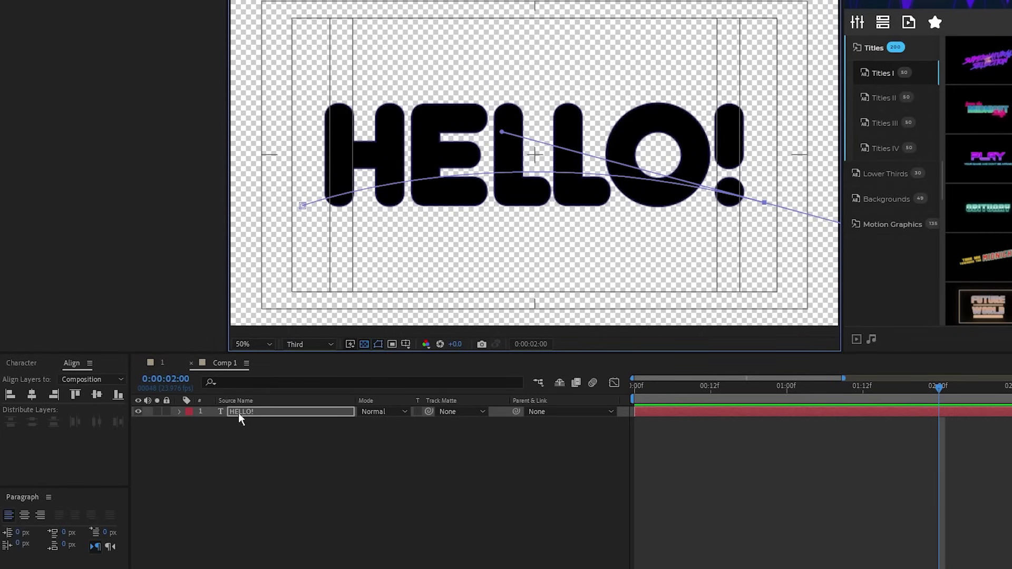
Step: Make the HELLO! text follow Mask 1 as its path and set the First Margin to 61
{"action": "left_click", "coordinate": [179, 496]}
{"action": "left_click", "coordinate": [201, 444]}
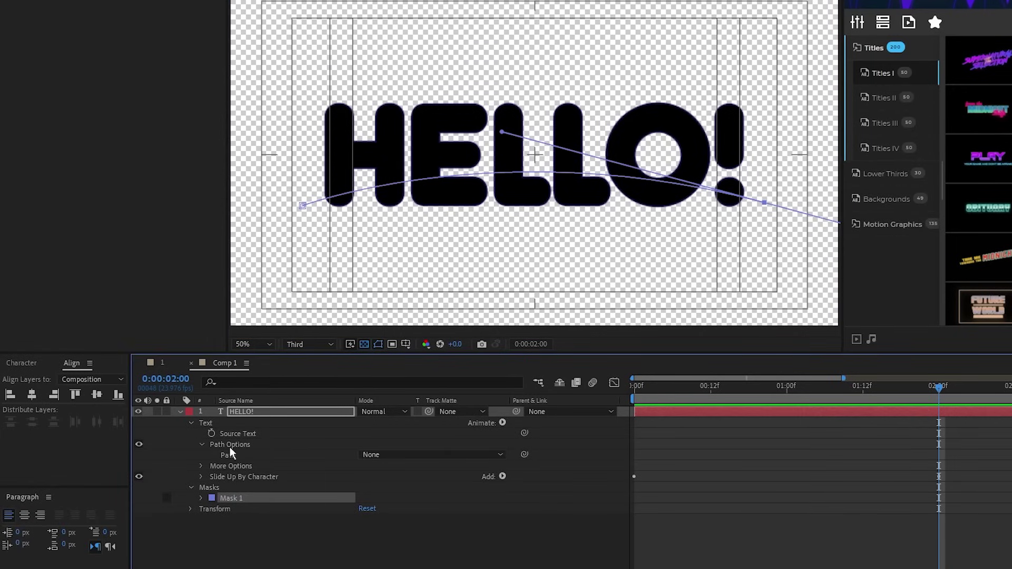
{"action": "left_click", "coordinate": [380, 454]}
{"action": "left_click", "coordinate": [391, 488]}
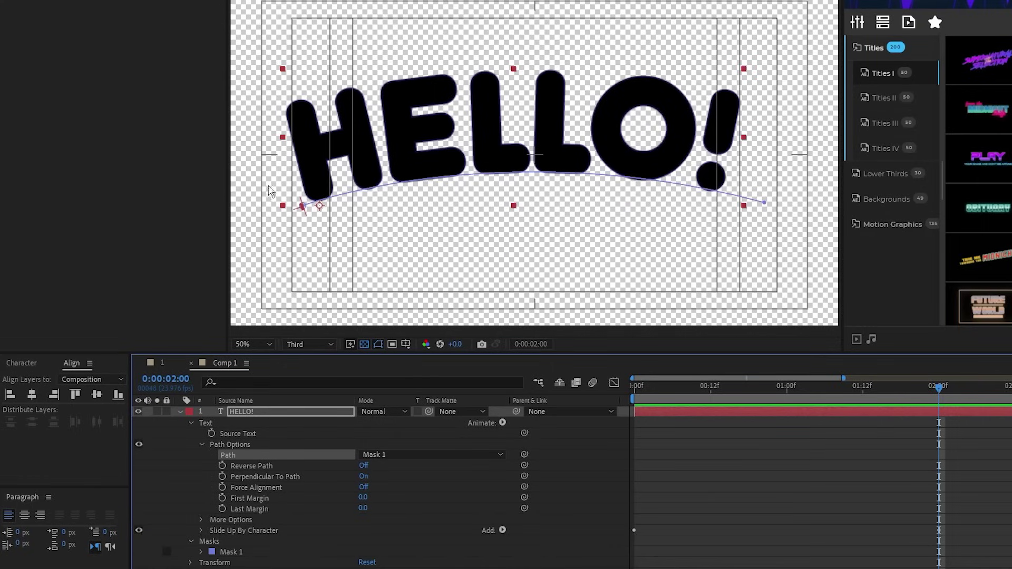
{"action": "left_click_drag", "start_coordinate": [363, 501], "coordinate": [402, 500]}
{"action": "left_click", "coordinate": [406, 504]}
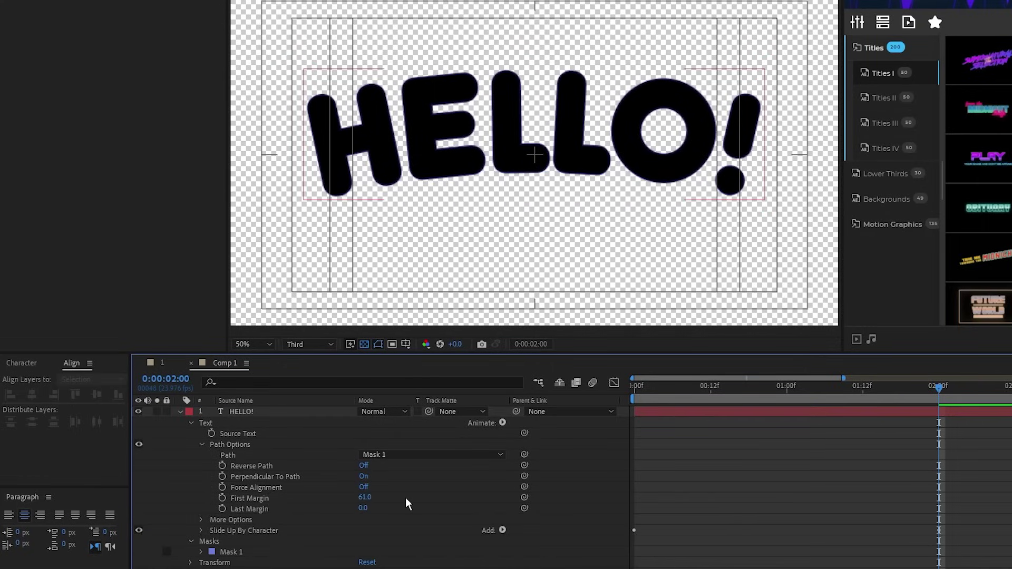
Step: Pre-compose the HELLO! layer as Text Placeholder, moving all attributes into the new composition
{"action": "left_click", "coordinate": [180, 411]}
{"action": "right_click", "coordinate": [267, 410]}
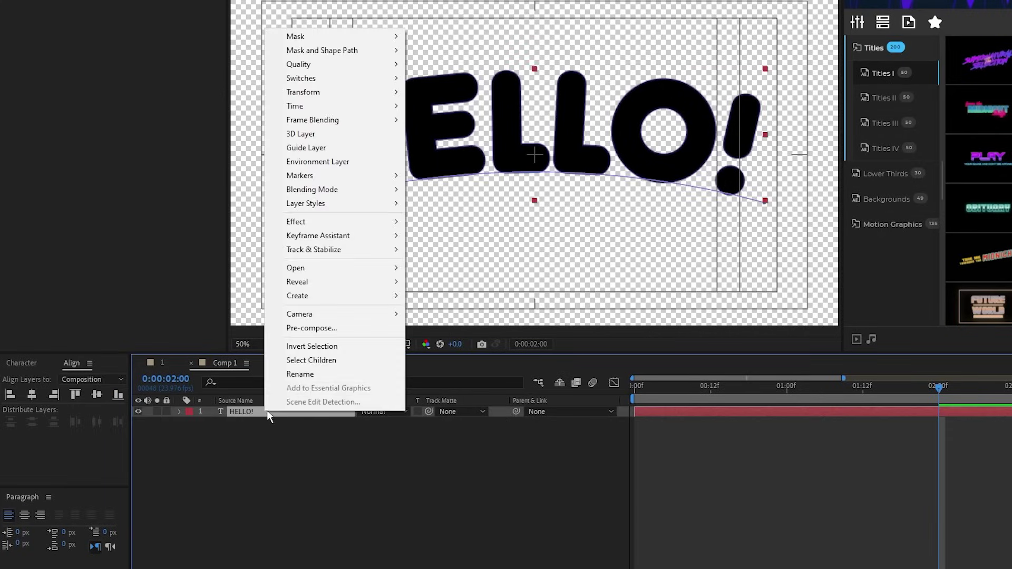
{"action": "left_click", "coordinate": [303, 327]}
{"action": "type", "text": "Te"}
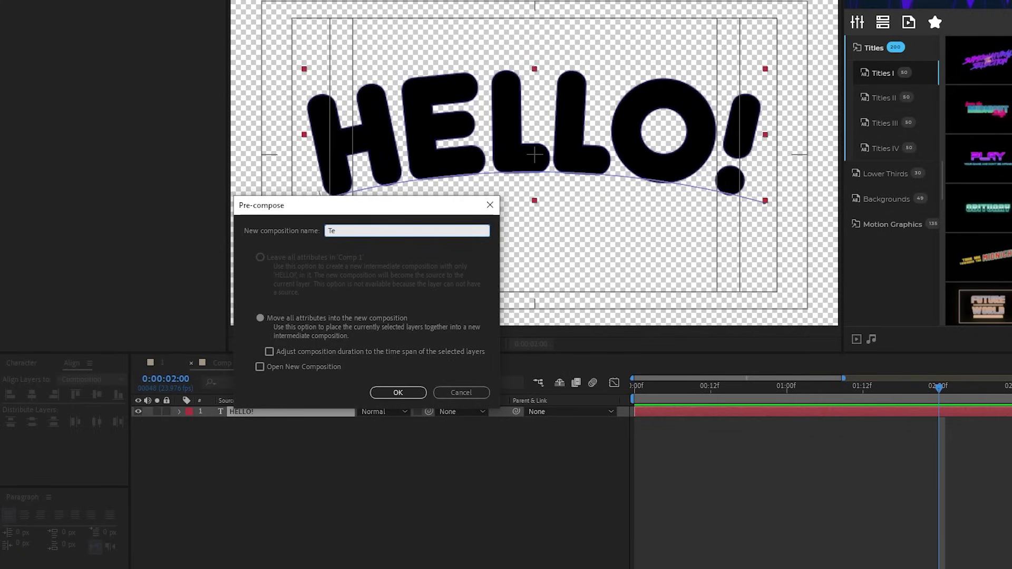
{"action": "type", "text": "xt Placeholder"}
{"action": "left_click", "coordinate": [394, 392]}
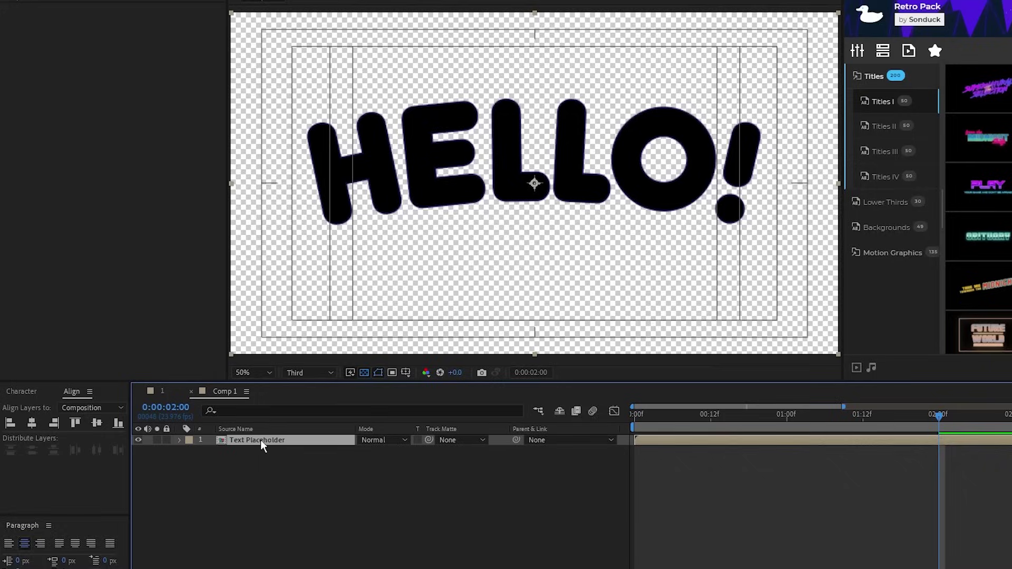
Step: Add Color Overlay and Stroke layer styles to the Text Placeholder layer
{"action": "left_click", "coordinate": [105, 7]}
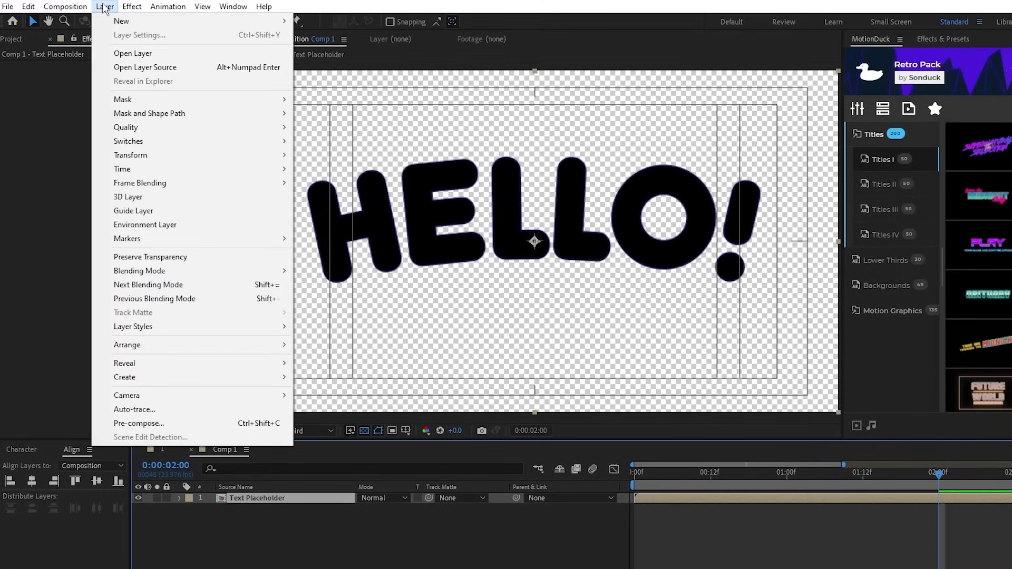
{"action": "mouse_move", "coordinate": [297, 330]}
{"action": "left_click", "coordinate": [338, 456]}
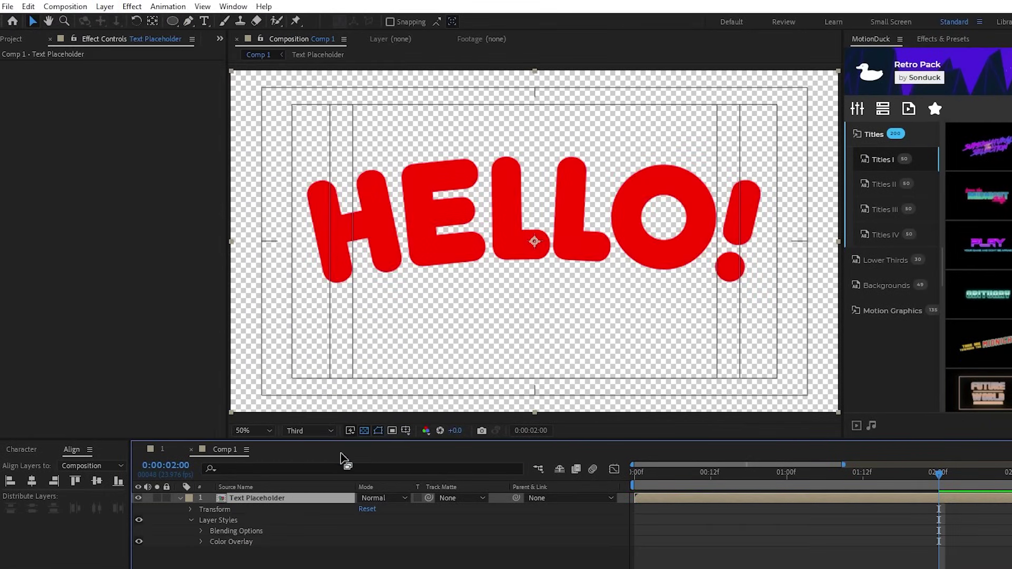
{"action": "left_click", "coordinate": [105, 6]}
{"action": "mouse_move", "coordinate": [237, 327]}
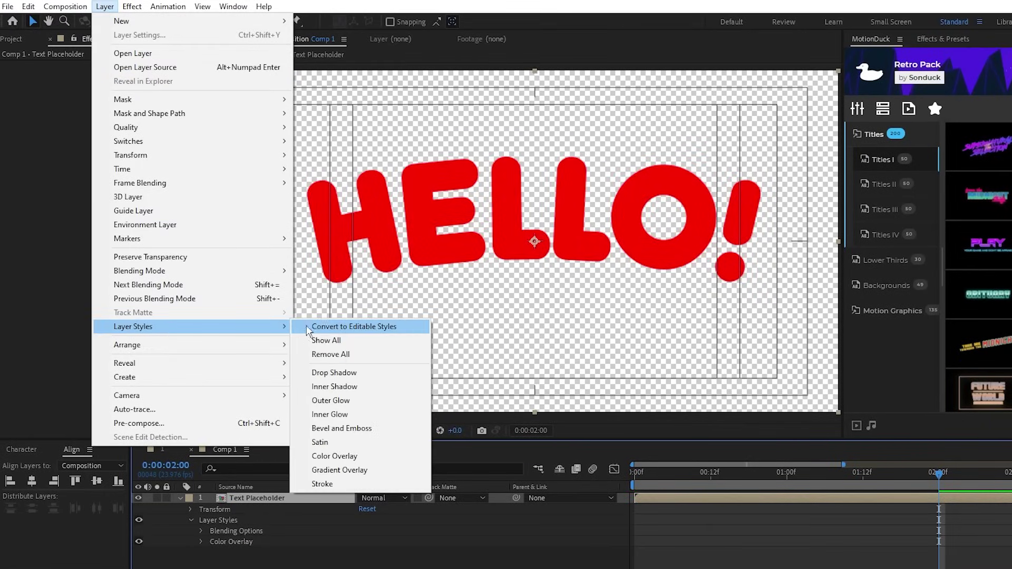
{"action": "left_click", "coordinate": [322, 484]}
Step: Set the Color Overlay and Stroke colors to dark navy purple and the stroke size to 15
{"action": "left_click", "coordinate": [202, 542]}
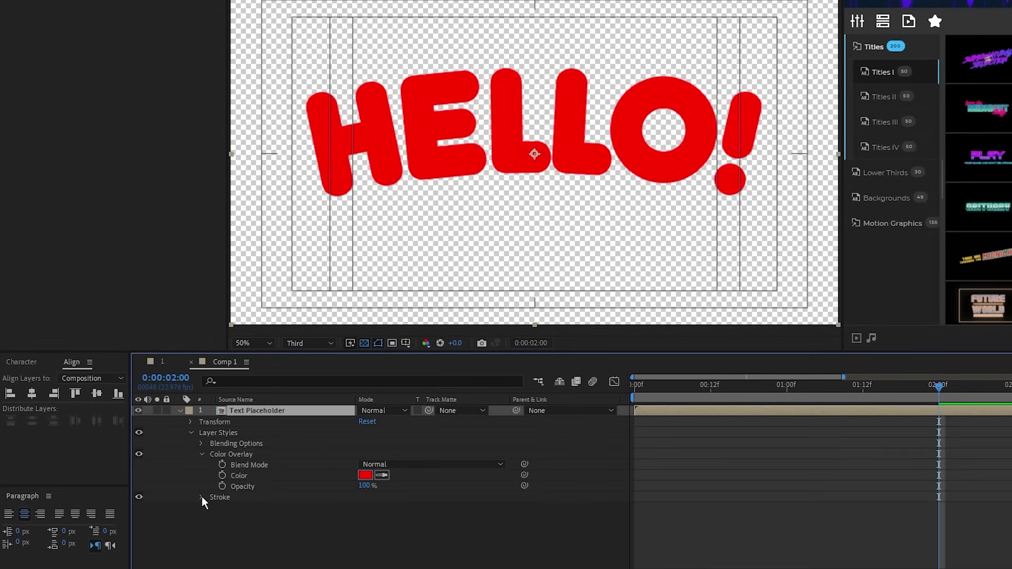
{"action": "left_click", "coordinate": [201, 497]}
{"action": "left_click", "coordinate": [381, 475]}
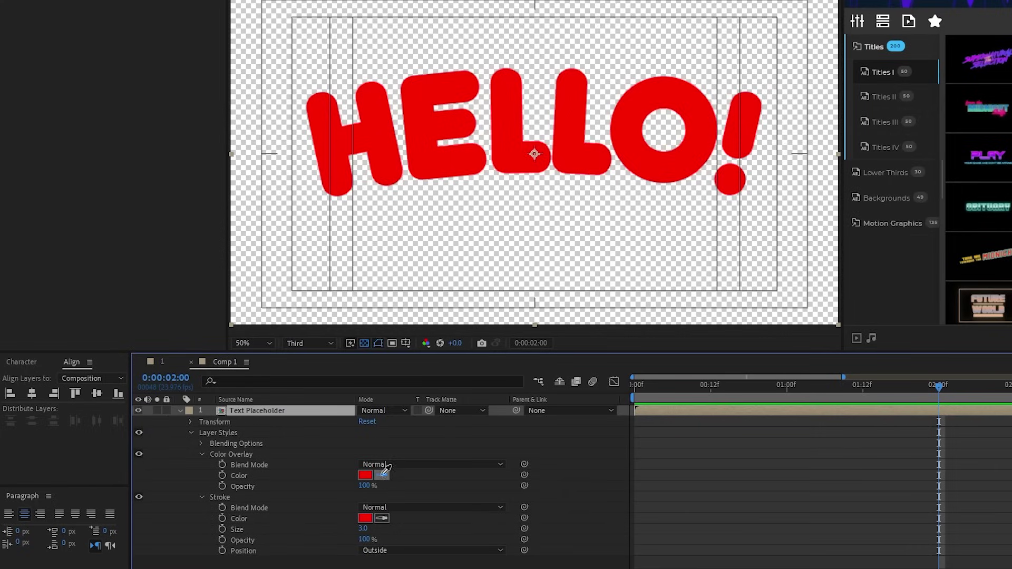
{"action": "left_click", "coordinate": [949, 3]}
{"action": "left_click", "coordinate": [382, 519]}
{"action": "left_click", "coordinate": [366, 476]}
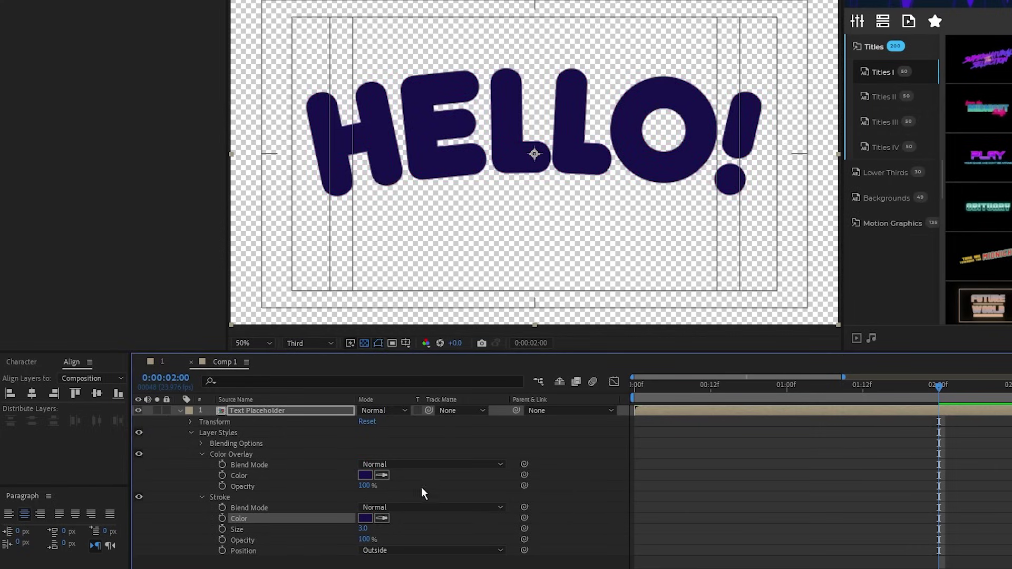
{"action": "type", "text": "15"}
{"action": "key", "text": "Return"}
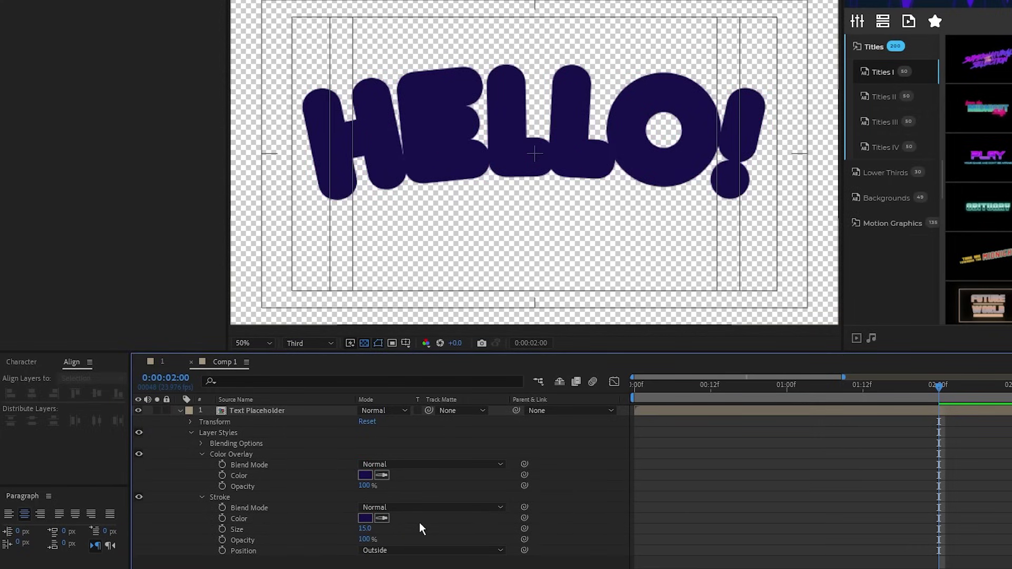
Step: Duplicate the navy Text Placeholder layer
{"action": "left_click", "coordinate": [180, 411]}
{"action": "left_click", "coordinate": [248, 410]}
{"action": "key", "text": "ctrl+d"}
Step: On the upper copy, set the Color Overlay and Stroke colors to pale cream and the stroke size to 7
{"action": "left_click", "coordinate": [179, 411]}
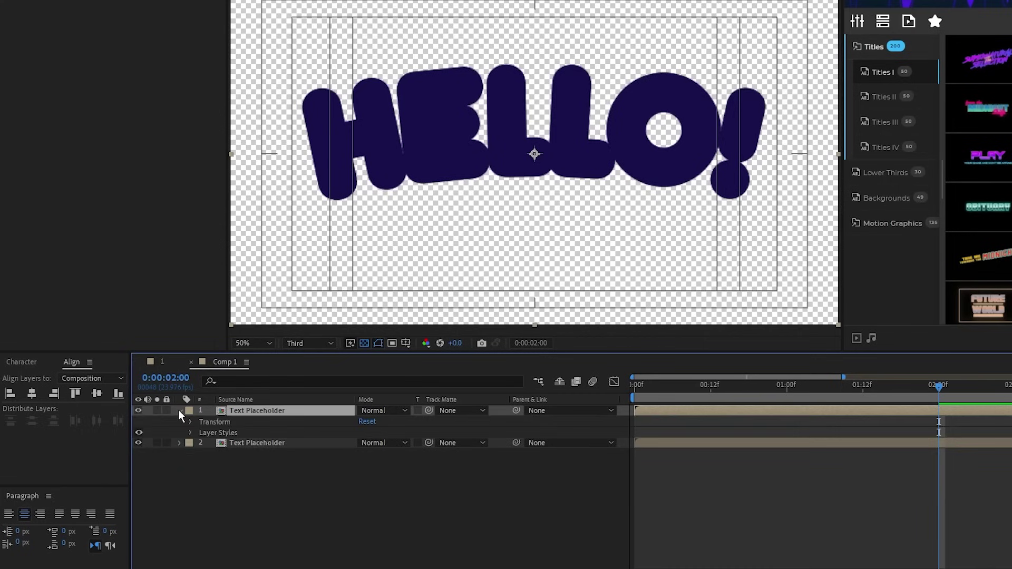
{"action": "left_click", "coordinate": [189, 433]}
{"action": "left_click", "coordinate": [202, 455]}
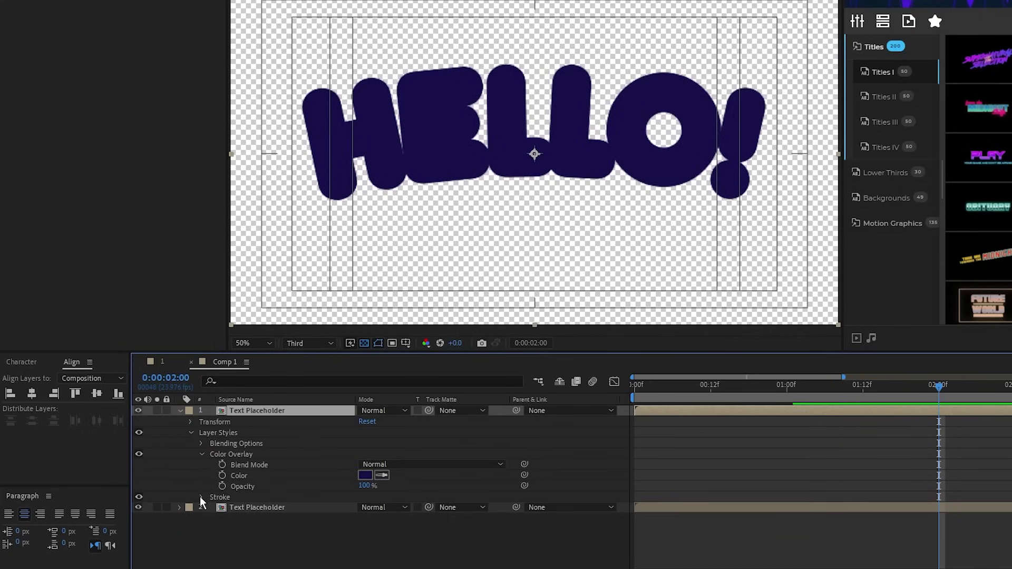
{"action": "left_click", "coordinate": [201, 497]}
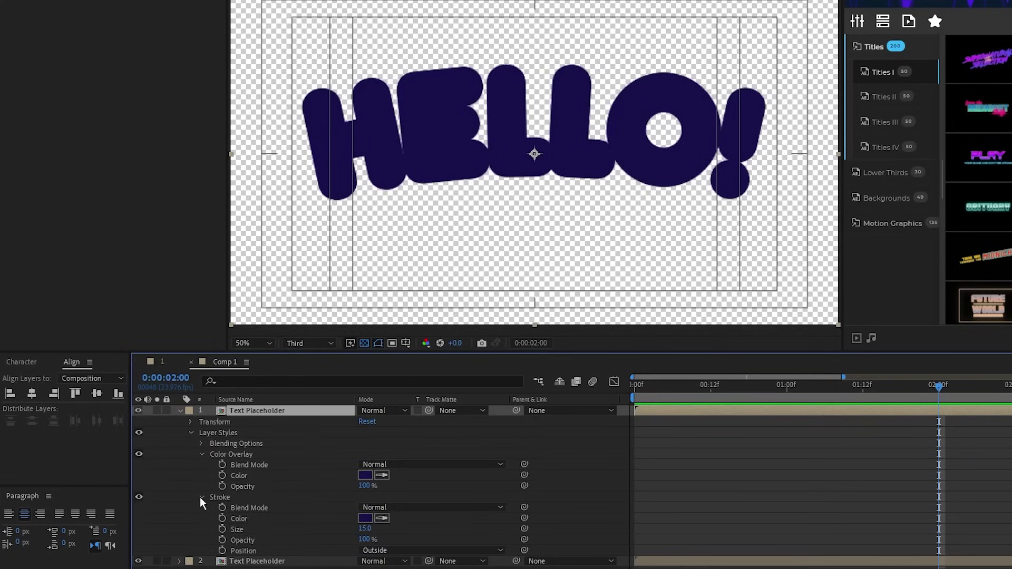
{"action": "left_click", "coordinate": [368, 475]}
{"action": "left_click", "coordinate": [353, 193]}
{"action": "left_click", "coordinate": [382, 476]}
{"action": "left_click", "coordinate": [380, 518]}
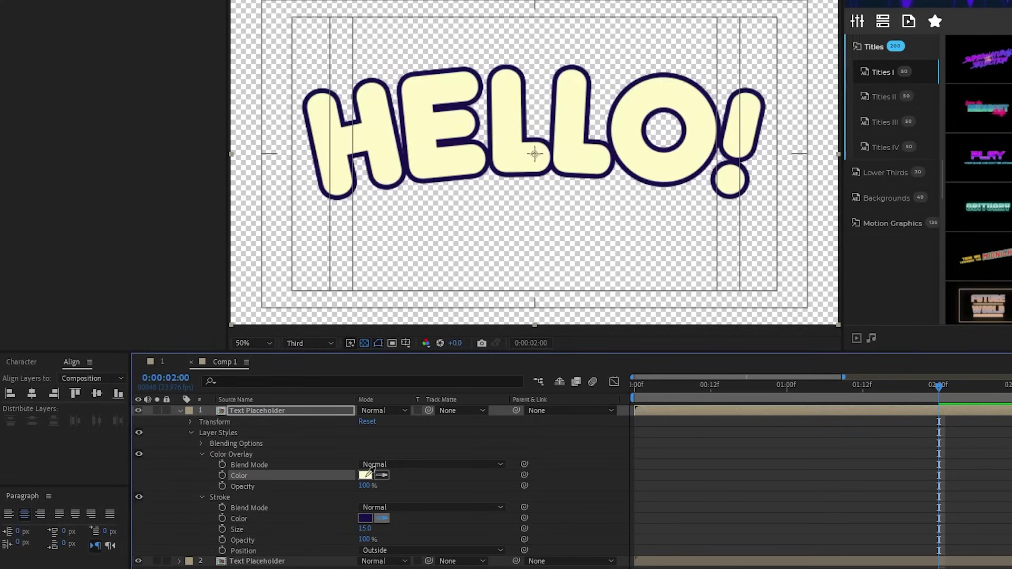
{"action": "left_click", "coordinate": [367, 475]}
{"action": "left_click", "coordinate": [370, 529]}
{"action": "type", "text": "7"}
{"action": "left_click", "coordinate": [403, 526]}
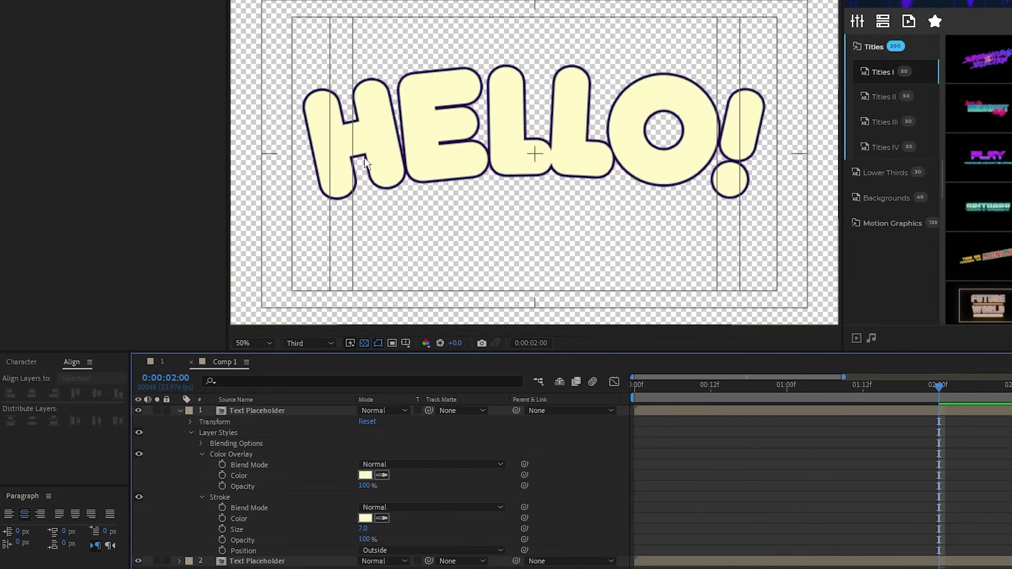
Step: Duplicate the cream layer and set the new copy's Color Overlay and Stroke colors to orange
{"action": "left_click", "coordinate": [181, 411]}
{"action": "left_click", "coordinate": [239, 411]}
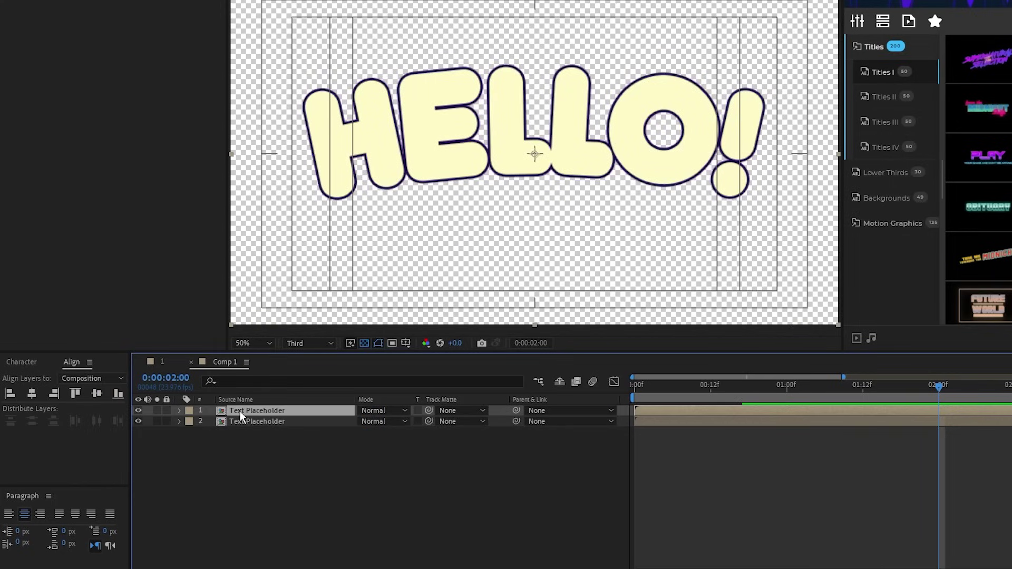
{"action": "left_click", "coordinate": [180, 410]}
{"action": "left_click", "coordinate": [190, 433]}
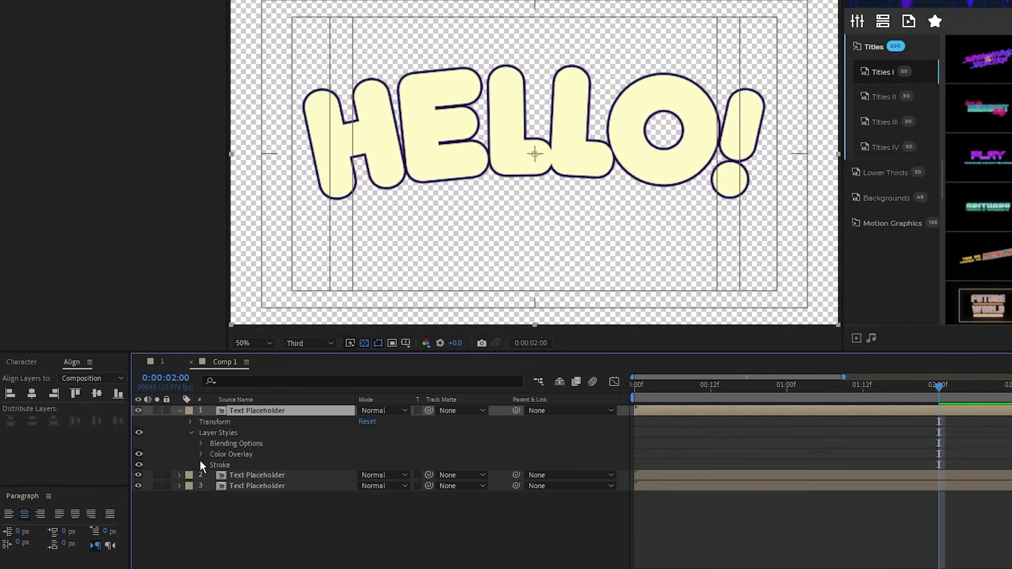
{"action": "left_click", "coordinate": [201, 464]}
{"action": "left_click", "coordinate": [201, 454]}
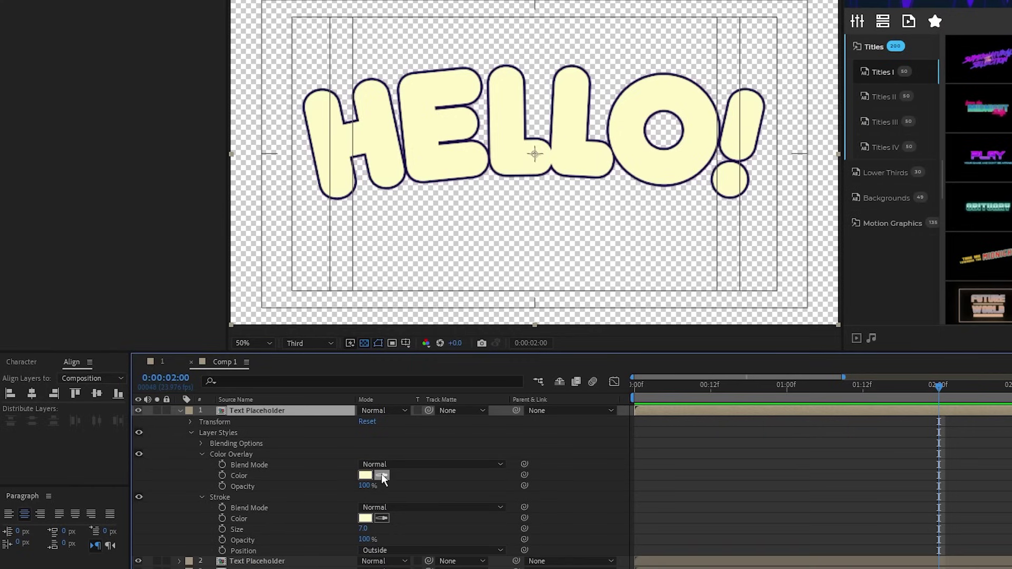
{"action": "left_click", "coordinate": [381, 518]}
{"action": "left_click", "coordinate": [366, 476]}
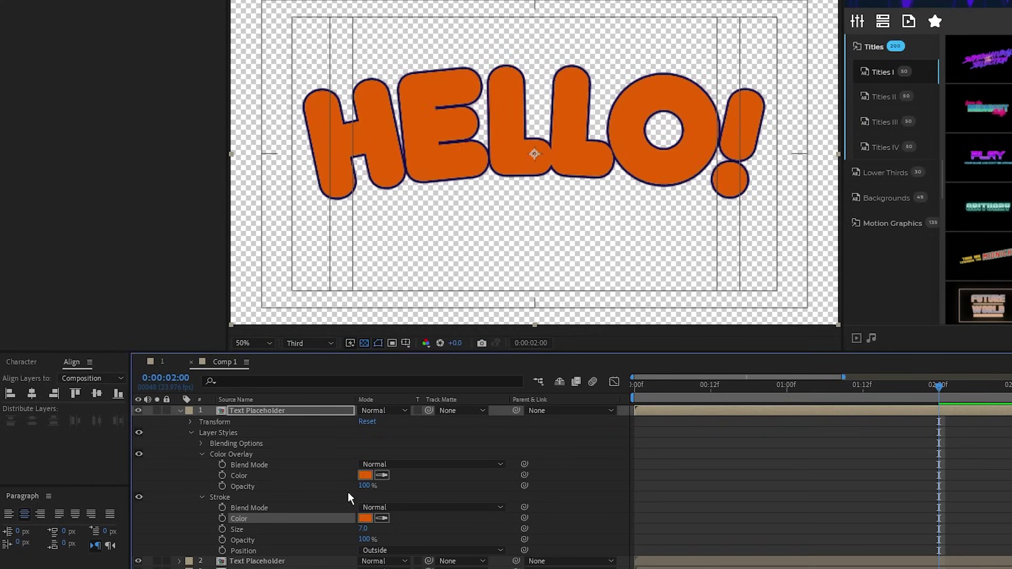
Step: Delete the Stroke style from the orange layer and nudge the layer slightly down and to the right
{"action": "left_click", "coordinate": [213, 497]}
{"action": "key", "text": "Delete"}
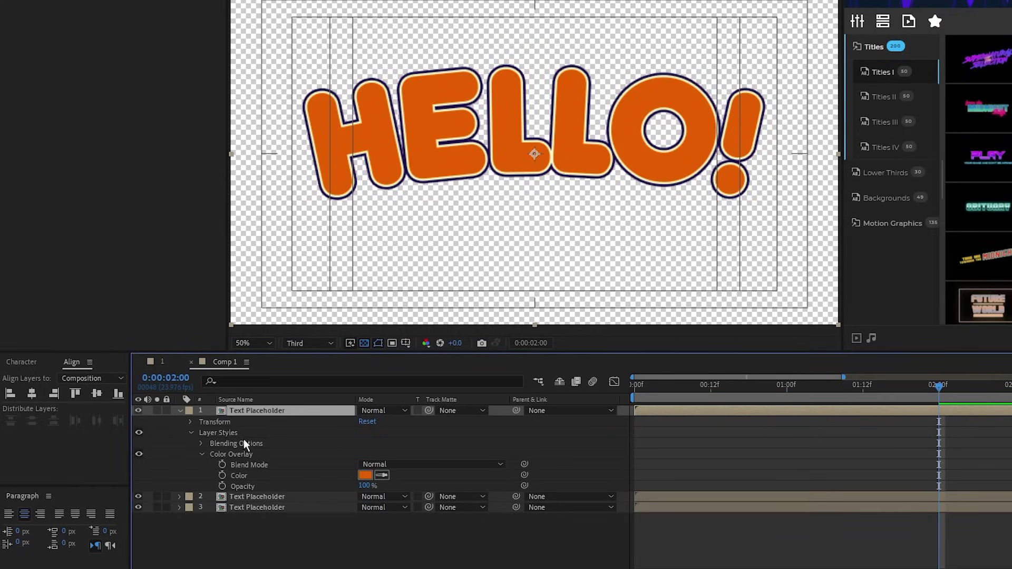
{"action": "key", "text": "Return"}
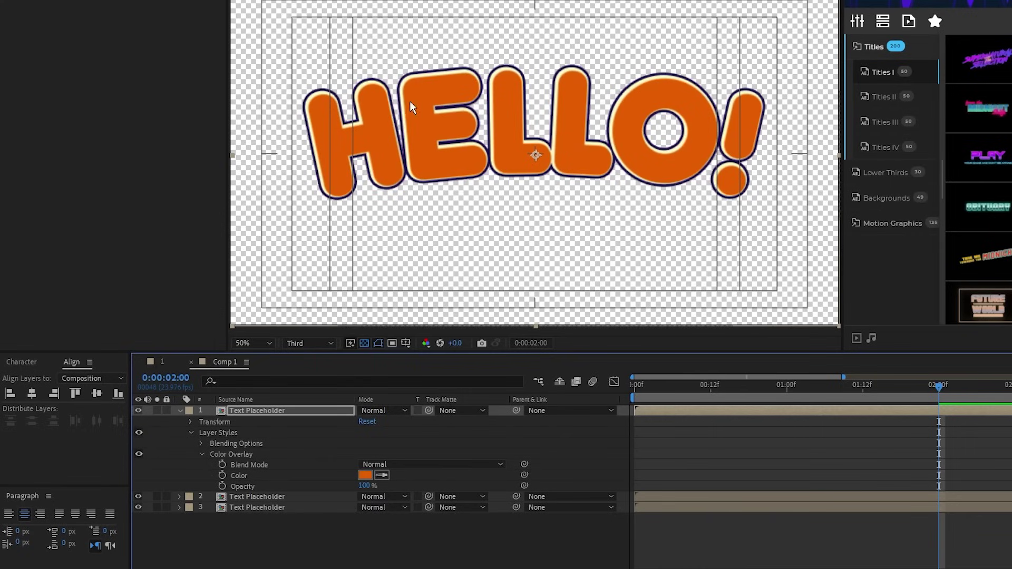
Step: Duplicate the orange layer without its Color Overlay style and nudge the copy slightly up and to the left
{"action": "left_click", "coordinate": [182, 409]}
{"action": "key", "text": "ctrl+d"}
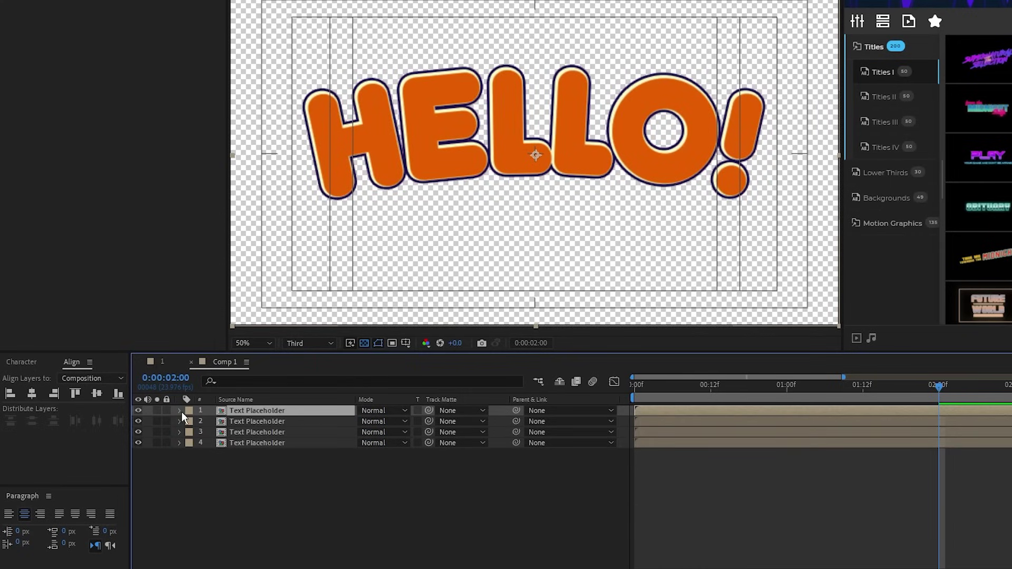
{"action": "left_click", "coordinate": [180, 411]}
{"action": "left_click", "coordinate": [202, 454]}
{"action": "left_click", "coordinate": [232, 454]}
{"action": "key", "text": "Delete"}
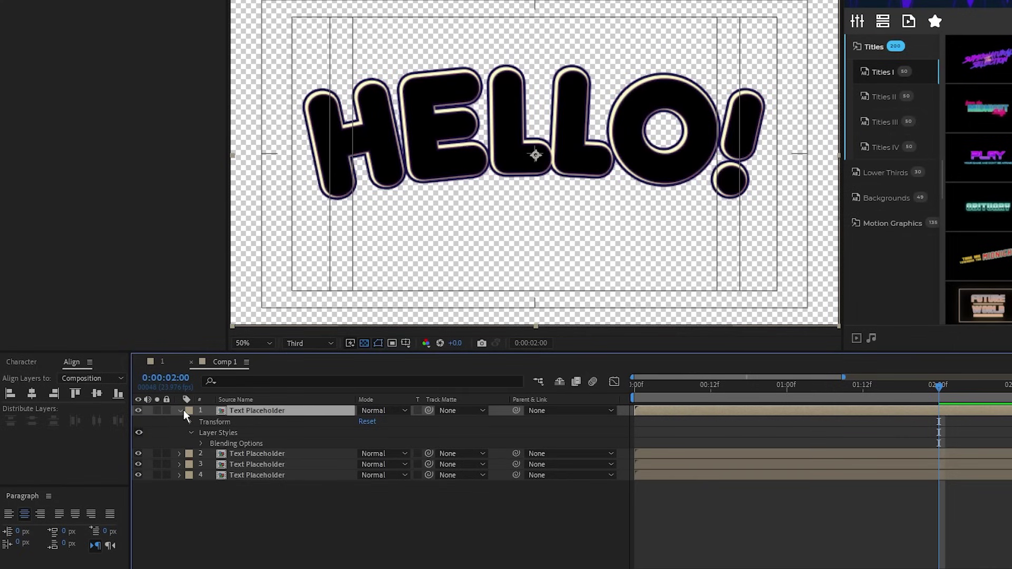
{"action": "left_click", "coordinate": [180, 411]}
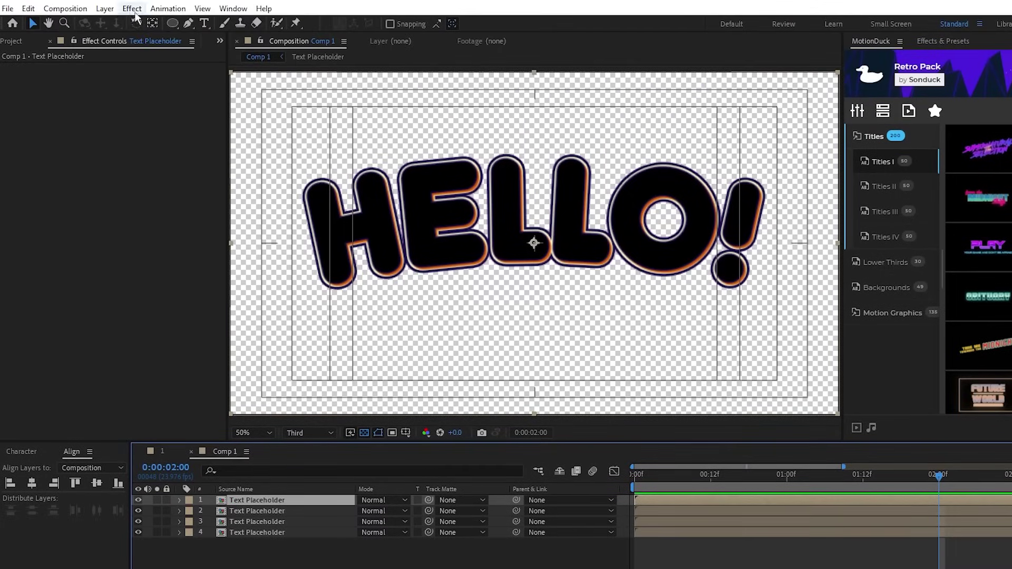
Step: Apply a Gradient Ramp to the top text layer, placing the ramp start at 954, 350 in the upper letters and its end lower down
{"action": "left_click", "coordinate": [132, 8]}
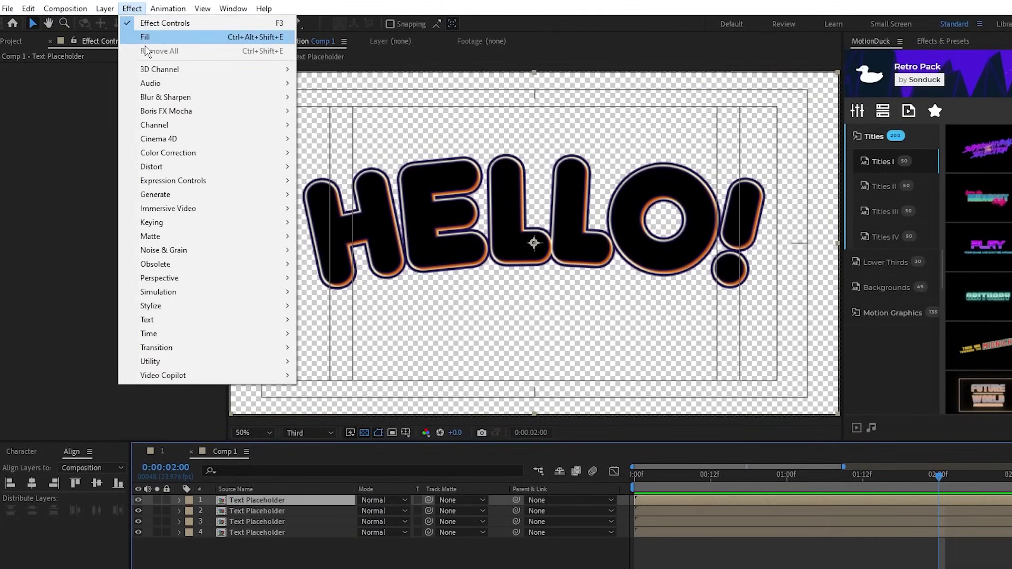
{"action": "mouse_move", "coordinate": [236, 195]}
{"action": "left_click", "coordinate": [340, 431]}
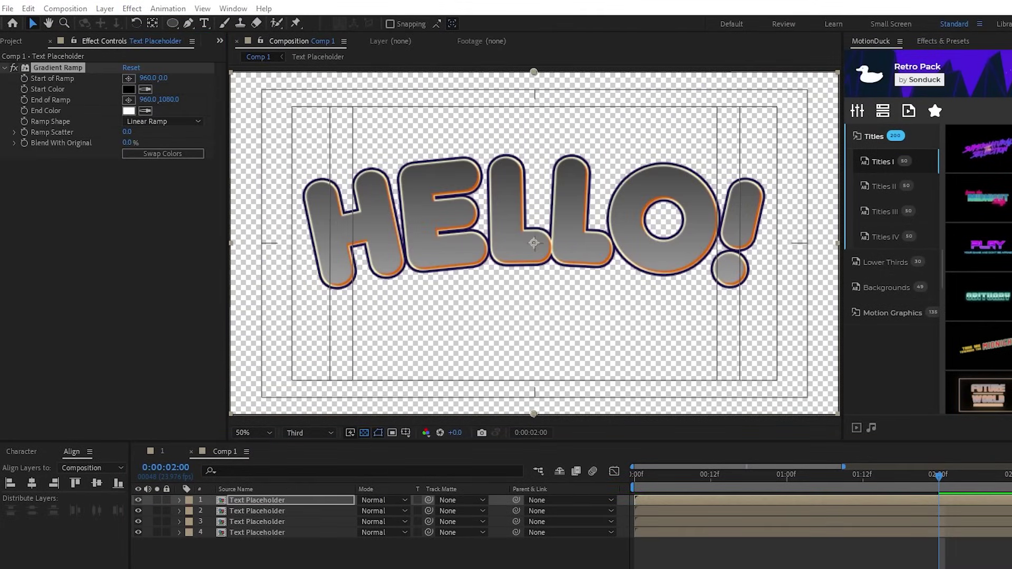
{"action": "left_click", "coordinate": [128, 78]}
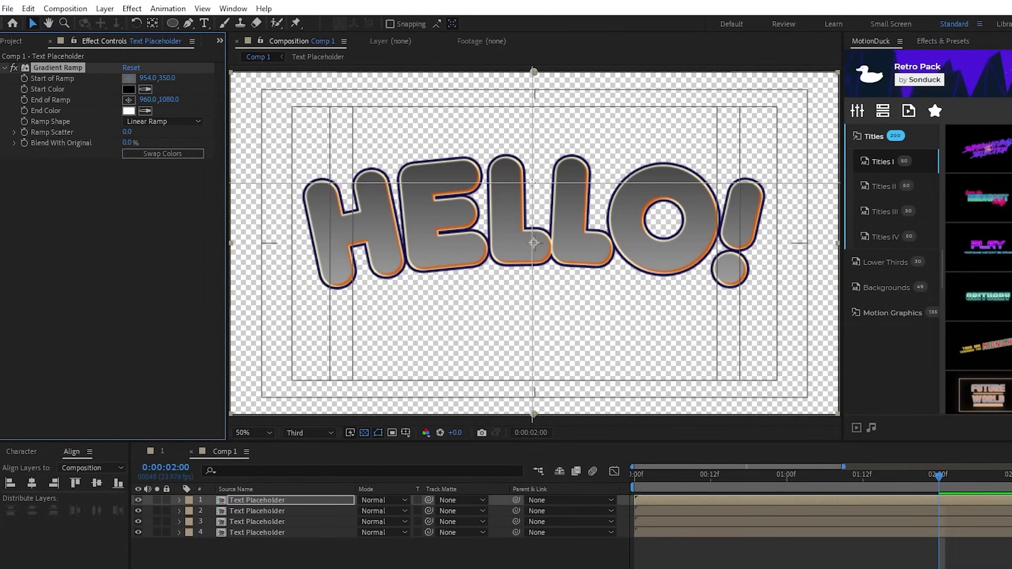
{"action": "left_click", "coordinate": [532, 183]}
{"action": "left_click", "coordinate": [129, 101]}
{"action": "left_click_drag", "start_coordinate": [482, 197], "coordinate": [533, 231]}
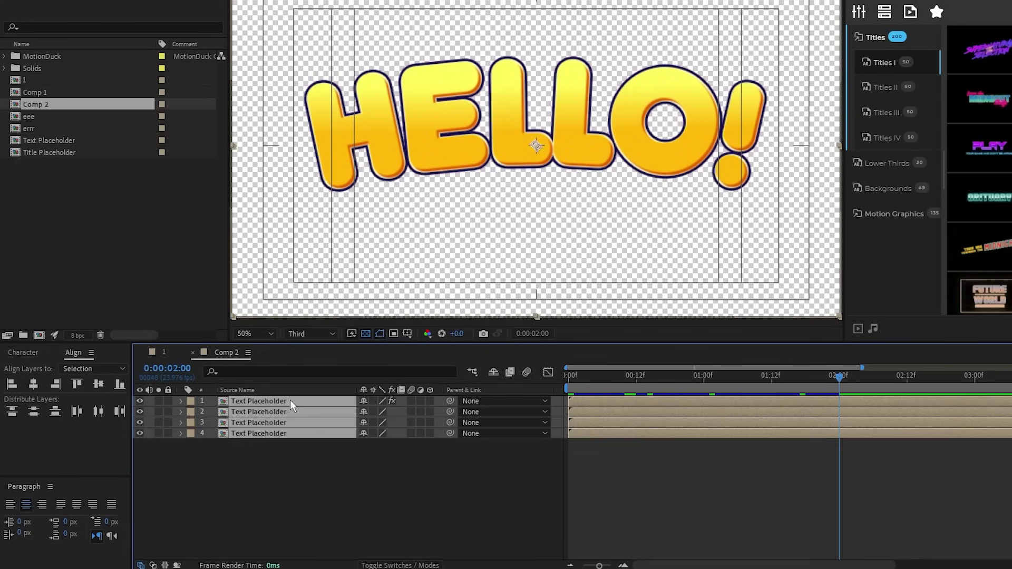
Step: Make all four text layers 3D and duplicate the bottom one
{"action": "left_click", "coordinate": [431, 401]}
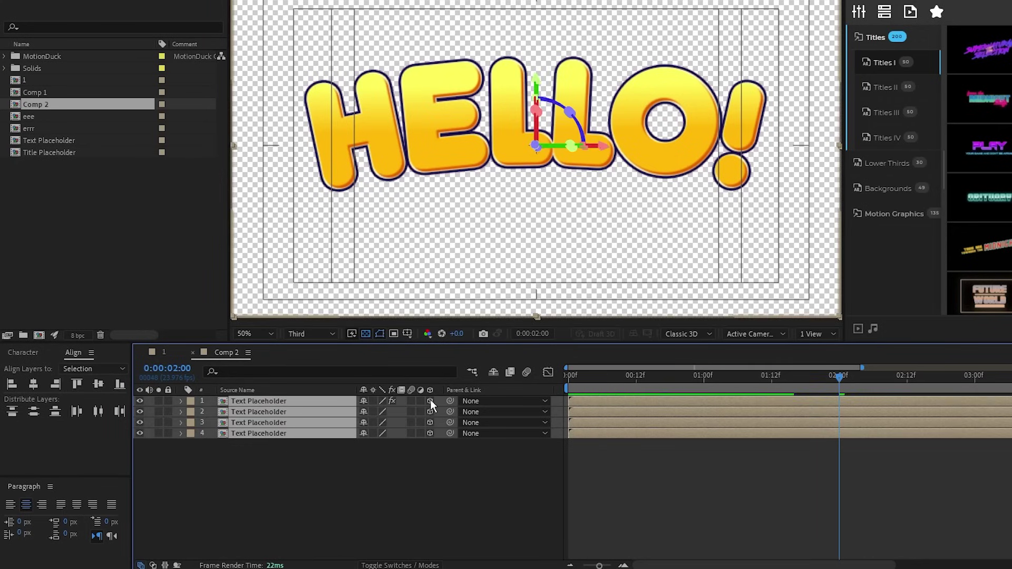
{"action": "left_click", "coordinate": [244, 435]}
{"action": "key", "text": "ctrl+d"}
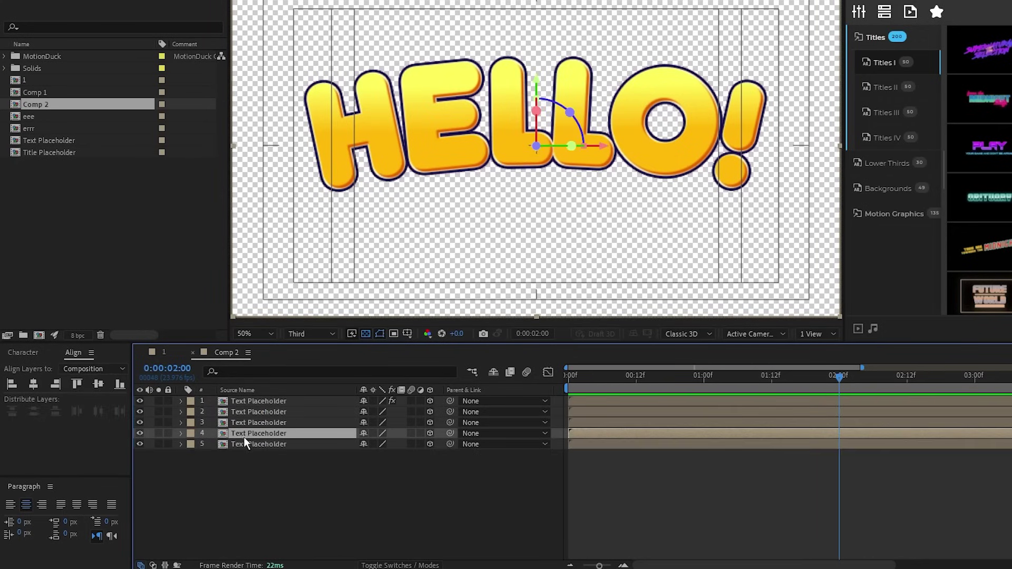
Step: Set the label color of the lowest text layer to Orange
{"action": "left_click", "coordinate": [207, 445]}
{"action": "left_click", "coordinate": [190, 444]}
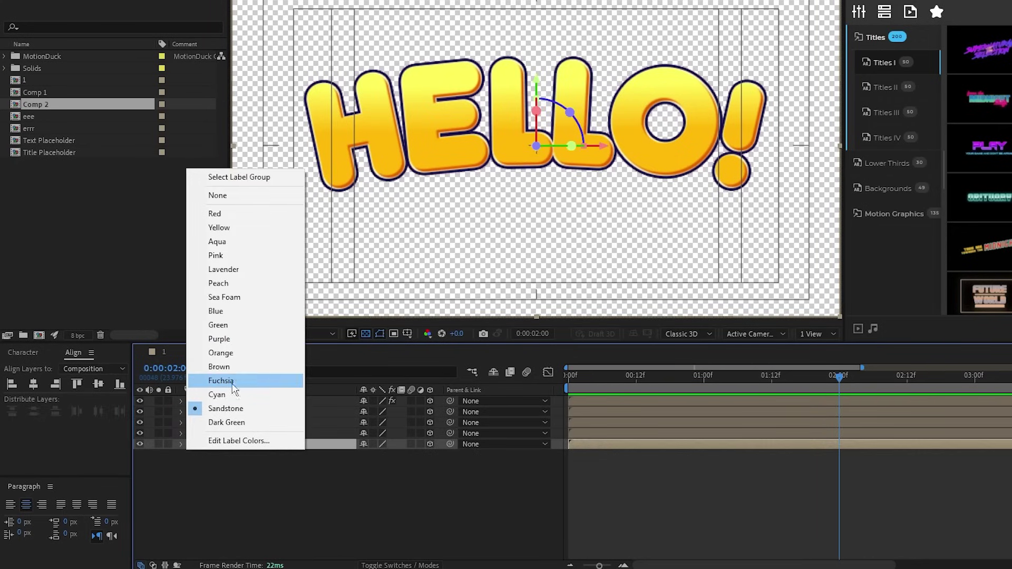
{"action": "left_click", "coordinate": [239, 352]}
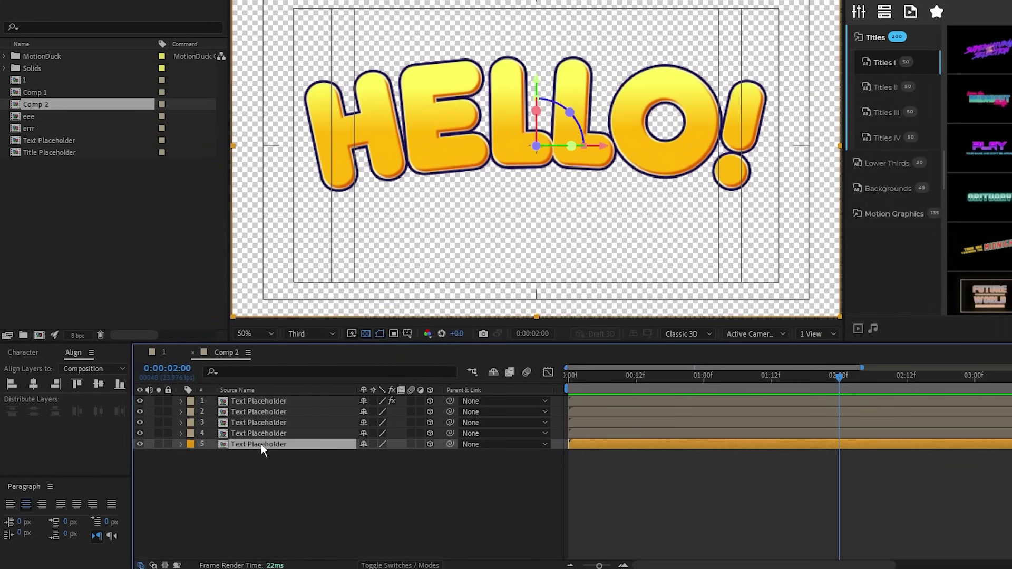
Step: Set the Color Overlay and Stroke colors of the orange-labelled bottom layer to dark orange sampled from the title
{"action": "left_click", "coordinate": [181, 444]}
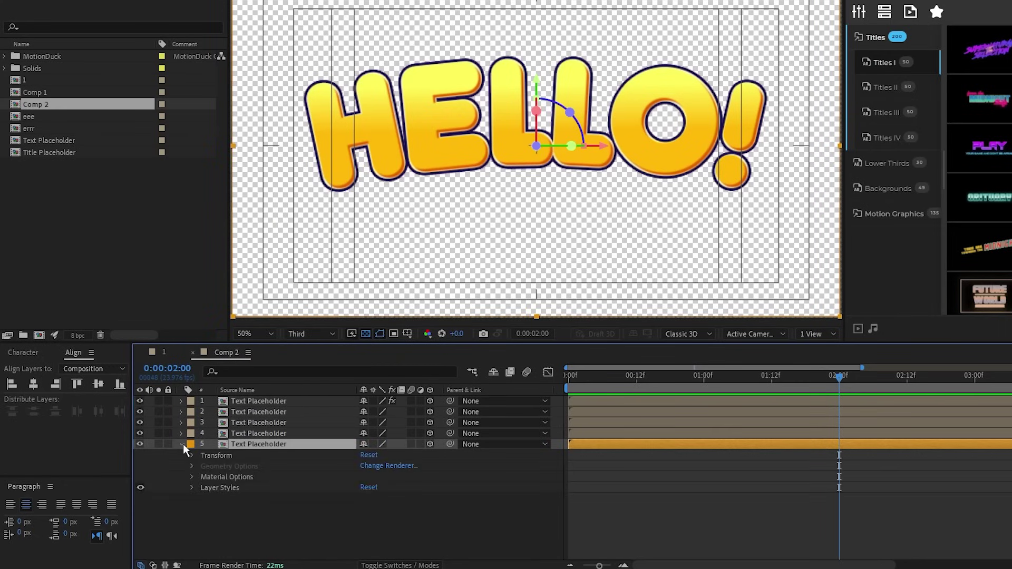
{"action": "left_click", "coordinate": [191, 487]}
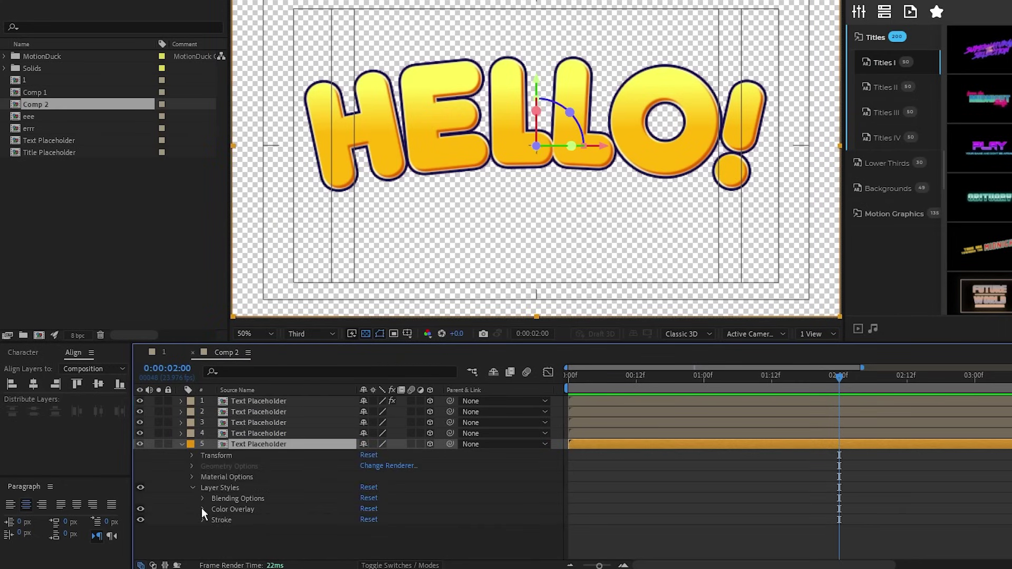
{"action": "left_click", "coordinate": [202, 509]}
{"action": "left_click", "coordinate": [383, 530]}
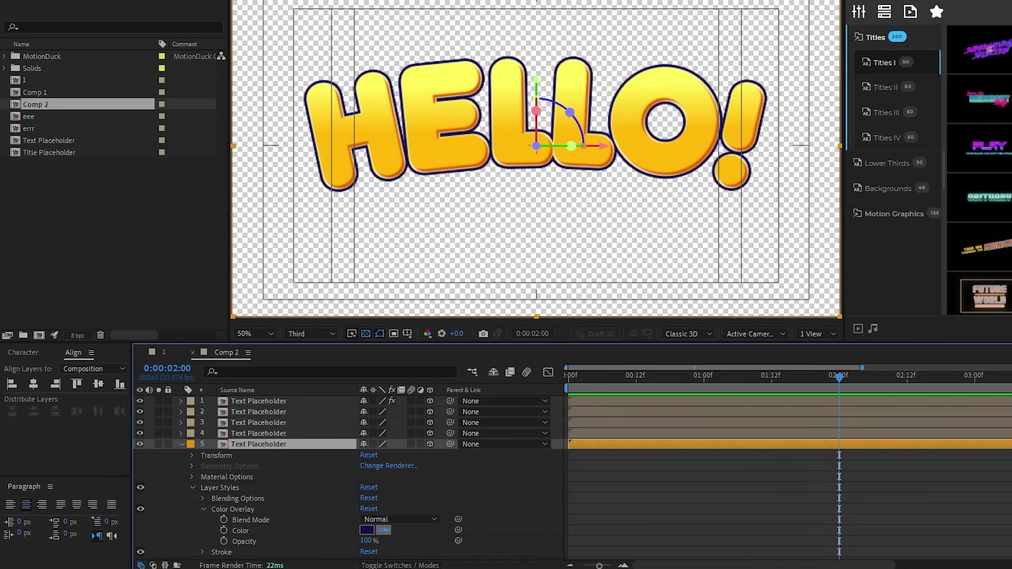
{"action": "left_click", "coordinate": [481, 156]}
{"action": "left_click", "coordinate": [203, 552]}
{"action": "scroll", "coordinate": [278, 549], "scroll_direction": "down", "scroll_amount": 2}
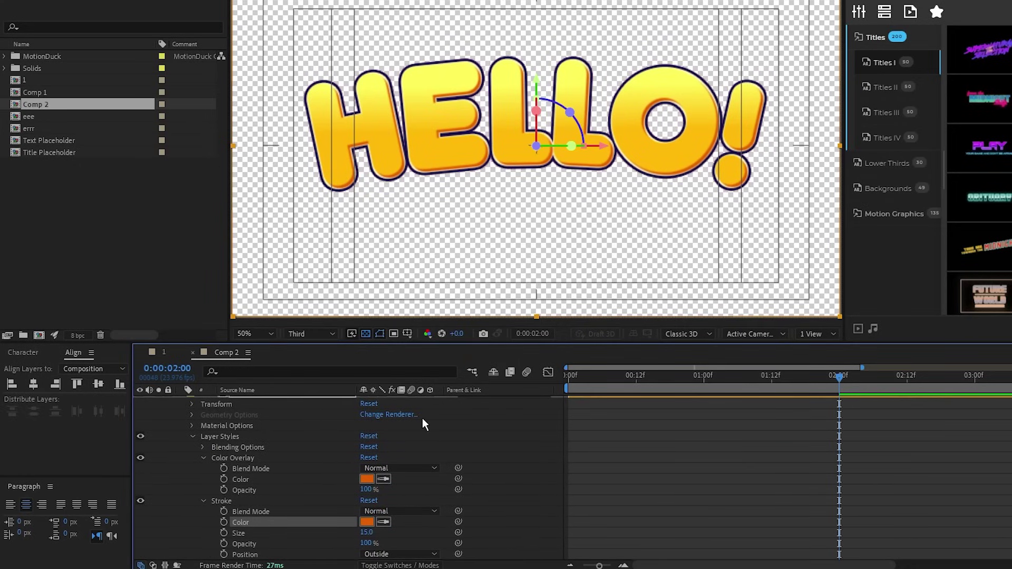
Step: Give the orange-labelled layer a Position expression adding (index-1)*0 to x and y and (index-1)*20 to z, ending in [x, y, z]
{"action": "key", "text": "p"}
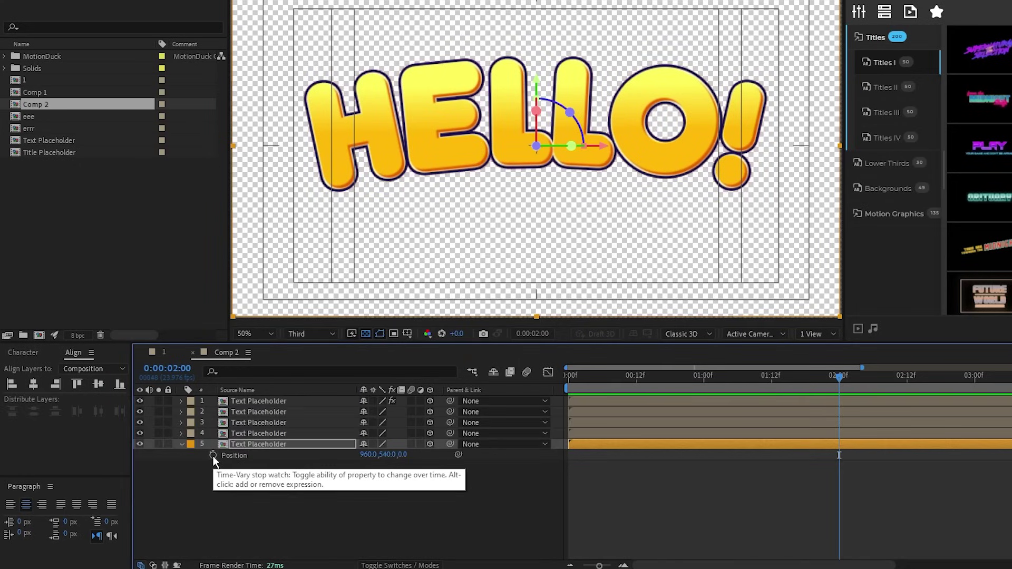
{"action": "left_click", "coordinate": [213, 457], "text": "alt"}
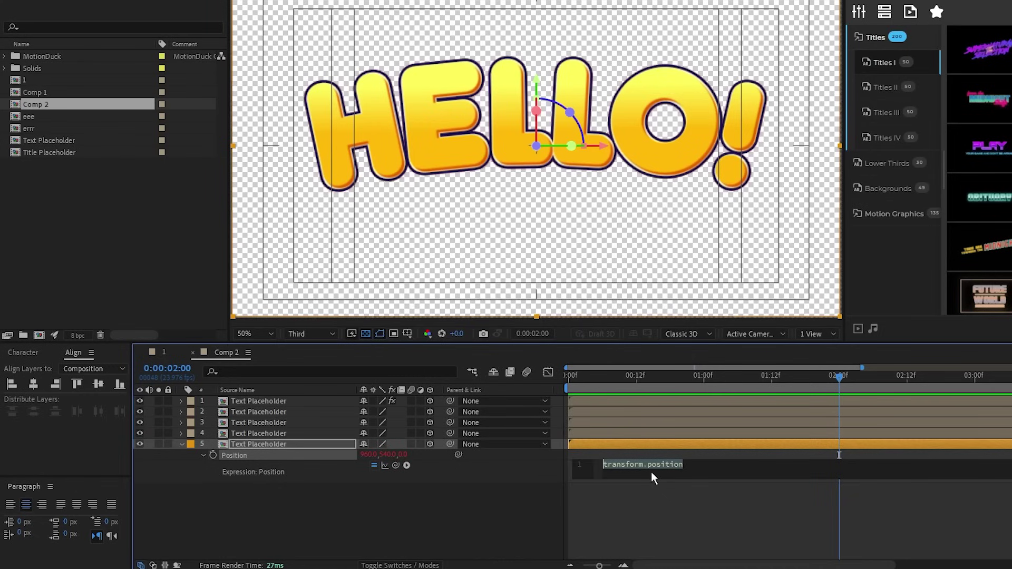
{"action": "key", "text": "BackSpace"}
{"action": "type", "text": "x = value[0] + (index-1)*0;  y = value[1] + (index-1)*0;  z = value[2] + (index-1)*20;  [x, y, z];"}
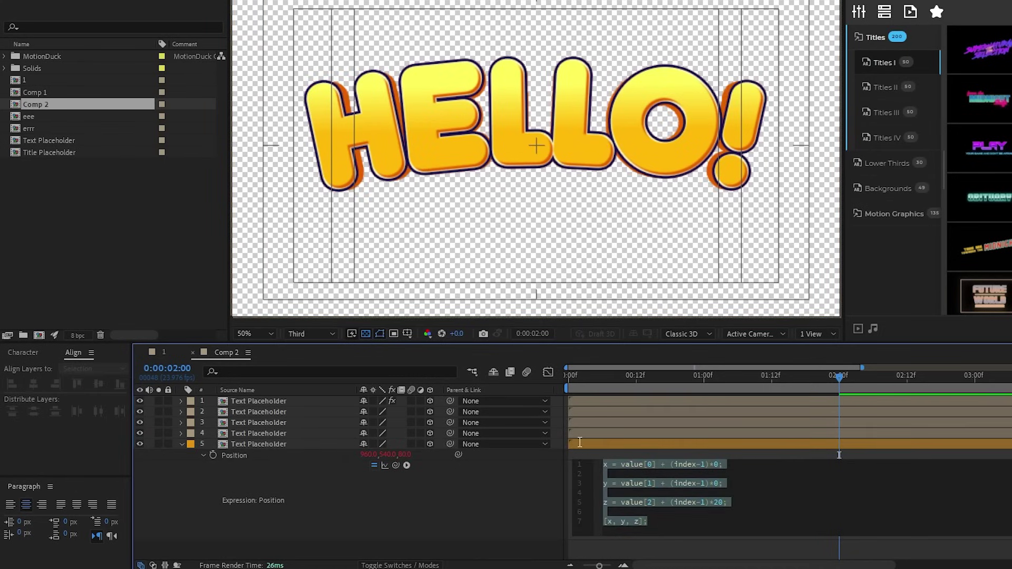
{"action": "left_click", "coordinate": [674, 526]}
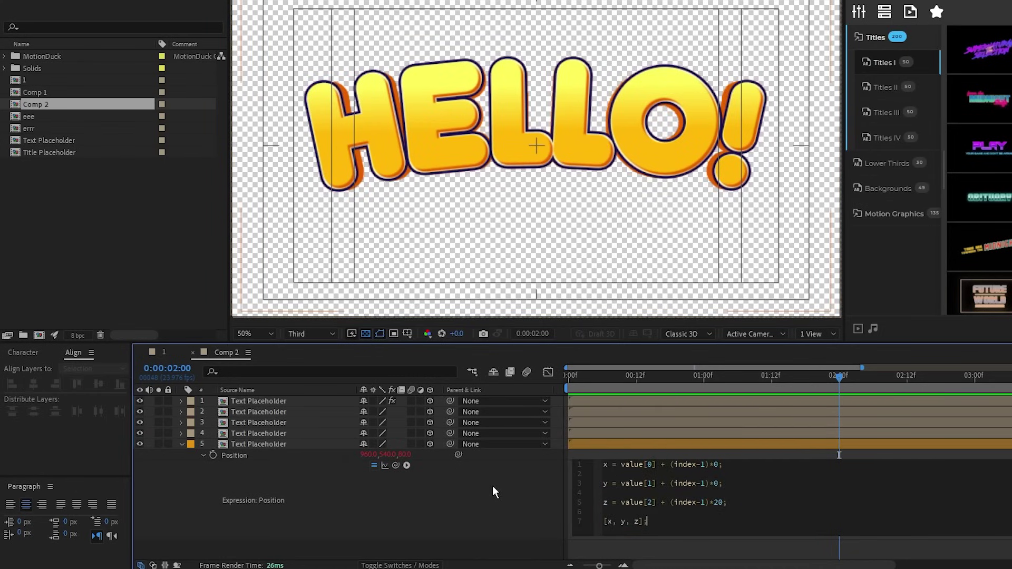
Step: Duplicate the orange-labelled layer repeatedly until the stack reaches 15 layers
{"action": "left_click", "coordinate": [182, 445]}
{"action": "left_click", "coordinate": [271, 445]}
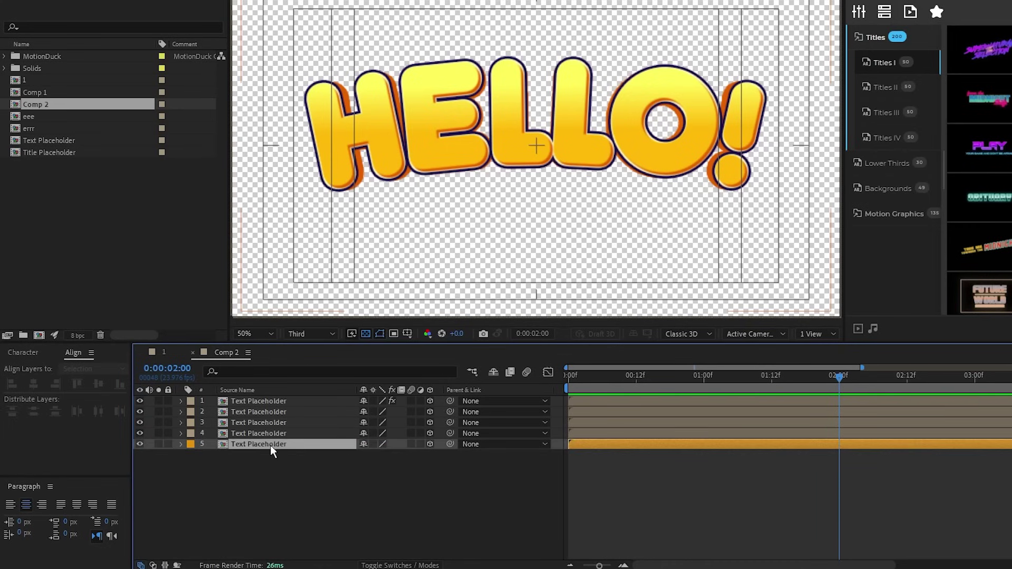
{"action": "key", "text": "ctrl+d"}
{"action": "key", "text": "ctrl+d"}
{"action": "key", "text": "ctrl+d"}
{"action": "key", "text": "ctrl+d"}
{"action": "key", "text": "ctrl+d"}
{"action": "key", "text": "ctrl+d"}
{"action": "key", "text": "ctrl+d"}
{"action": "key", "text": "ctrl+d"}
{"action": "key", "text": "ctrl+d"}
{"action": "key", "text": "ctrl+d"}
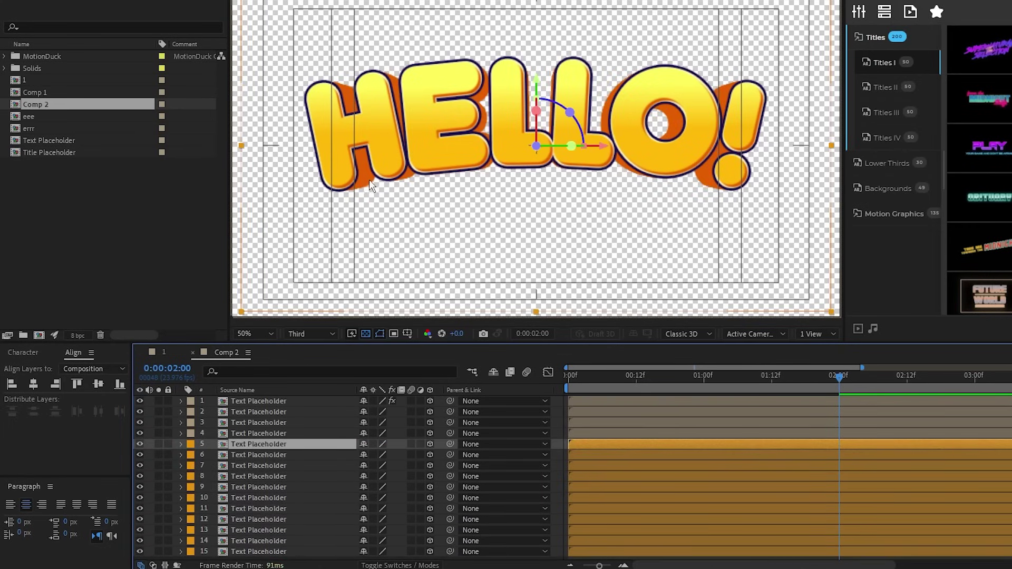
Step: Set the label color of bottom layer 15 to Purple
{"action": "left_click", "coordinate": [249, 552]}
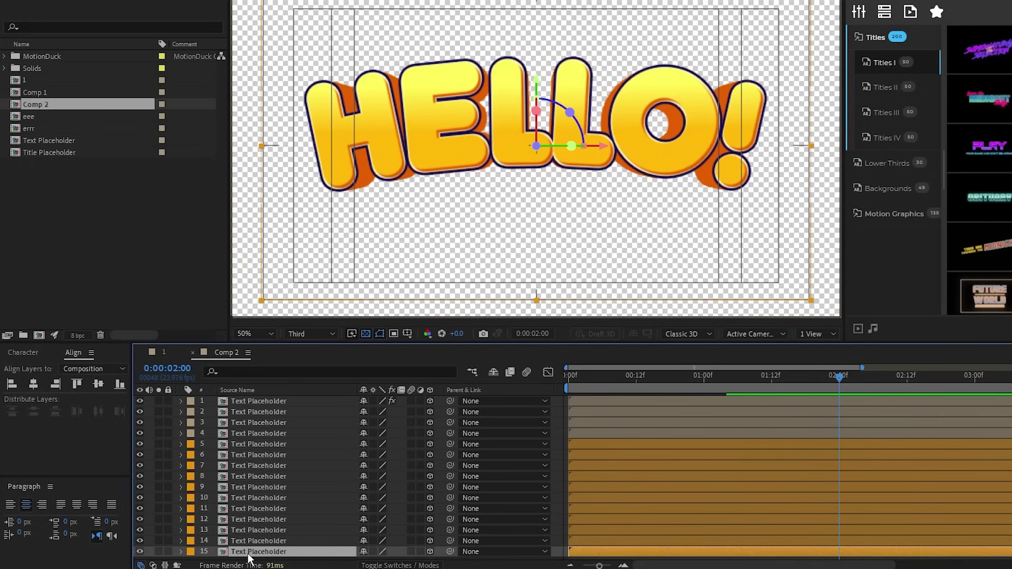
{"action": "left_click", "coordinate": [190, 553]}
{"action": "left_click", "coordinate": [242, 444]}
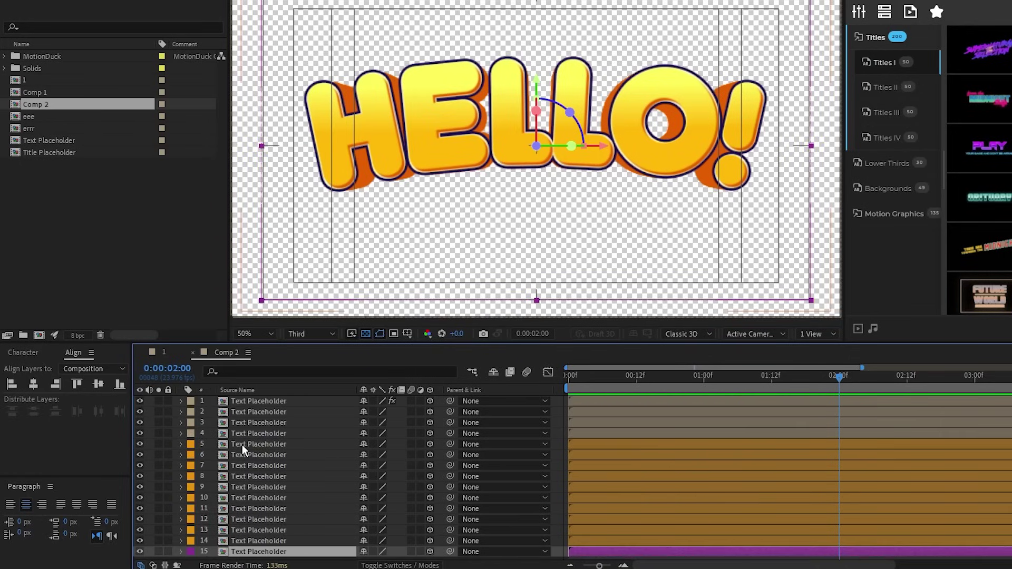
Step: Set the purple-labelled layer's Color Overlay and Stroke colors to dark navy and duplicate it until the stack reaches 30 layers
{"action": "left_click", "coordinate": [181, 551]}
{"action": "scroll", "coordinate": [226, 504], "scroll_direction": "down", "scroll_amount": 8}
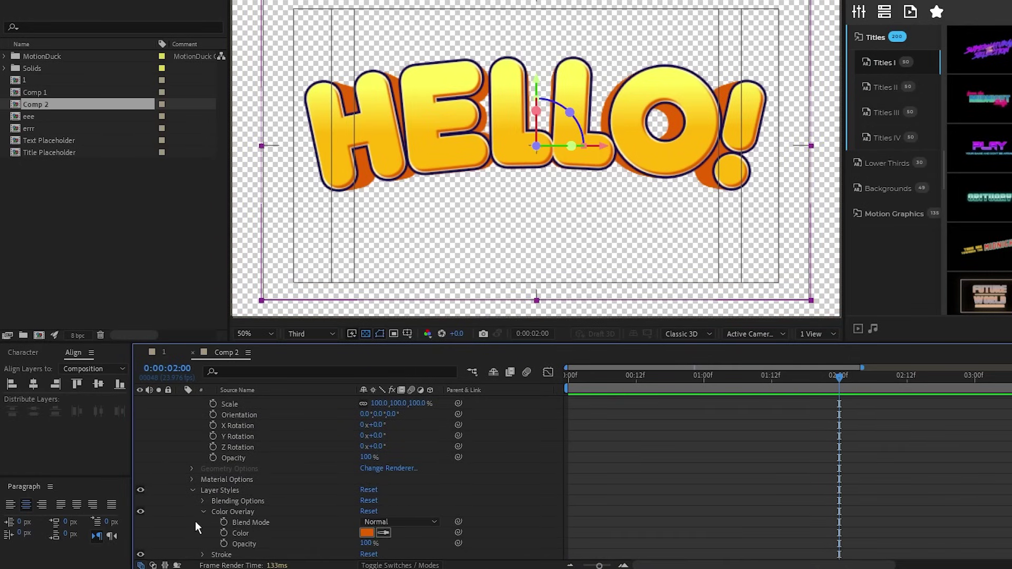
{"action": "left_click", "coordinate": [202, 554]}
{"action": "scroll", "coordinate": [425, 479], "scroll_direction": "down", "scroll_amount": 2}
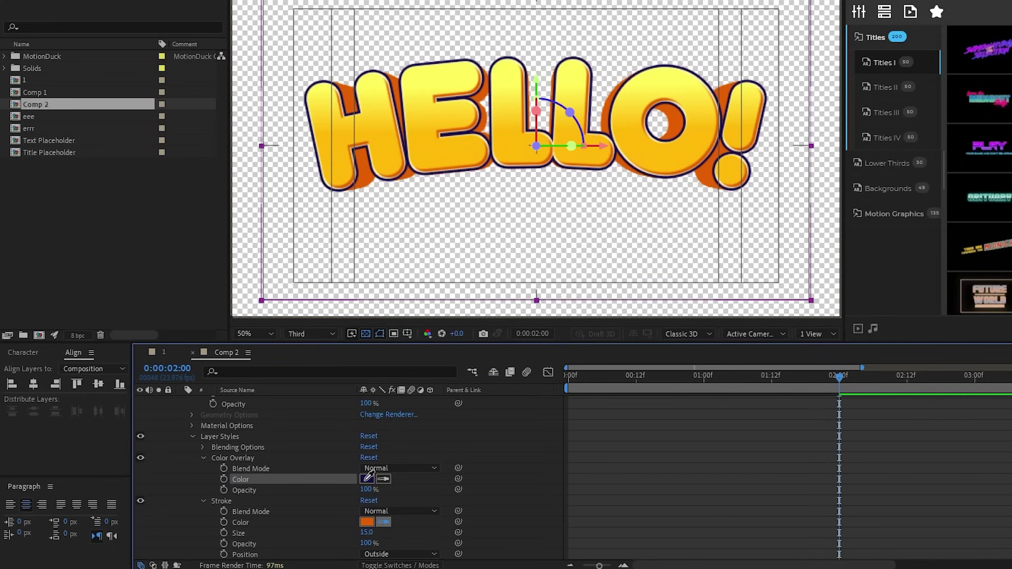
{"action": "scroll", "coordinate": [193, 446], "scroll_direction": "up", "scroll_amount": 5}
{"action": "scroll", "coordinate": [216, 454], "scroll_direction": "up", "scroll_amount": 10}
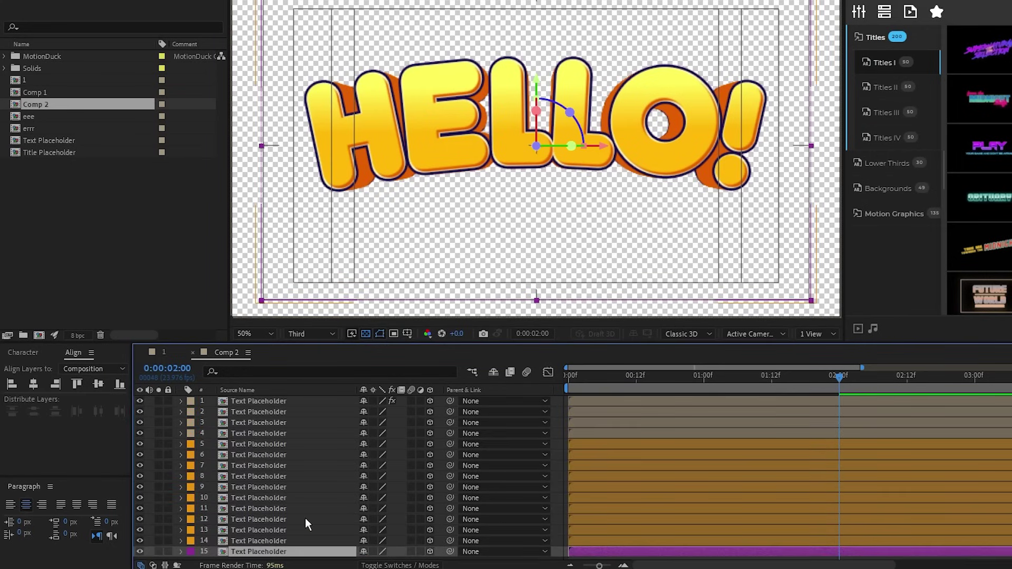
{"action": "scroll", "coordinate": [305, 518], "scroll_direction": "down", "scroll_amount": 6}
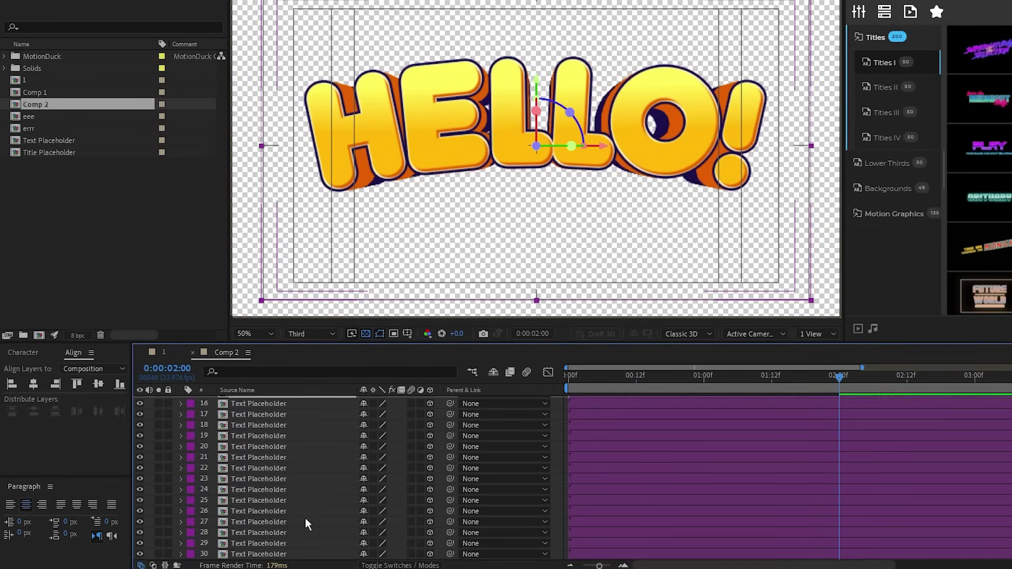
Step: Duplicate bottom layer 30 and set the label color of the lowest copy to Brown
{"action": "left_click", "coordinate": [290, 553]}
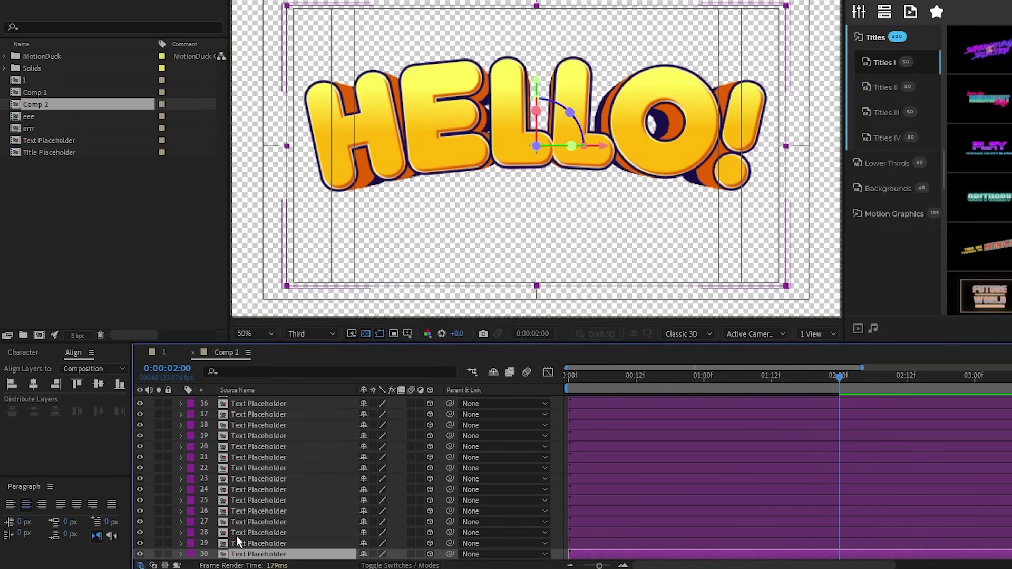
{"action": "left_click", "coordinate": [190, 554]}
{"action": "left_click", "coordinate": [233, 476]}
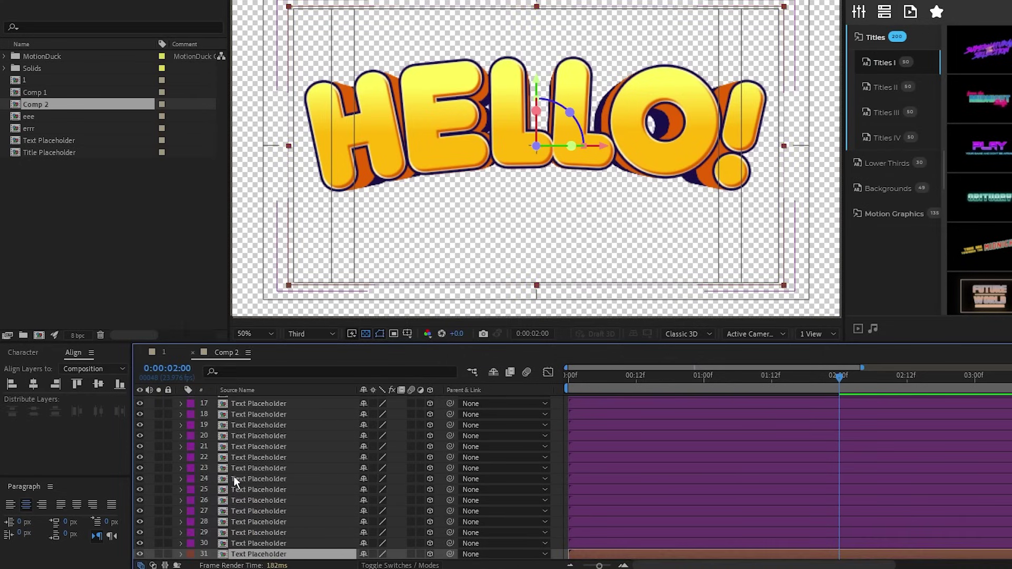
Step: Delete the Color Overlay style from the brown-labelled bottom layer
{"action": "left_click", "coordinate": [181, 554]}
{"action": "scroll", "coordinate": [198, 519], "scroll_direction": "down", "scroll_amount": 10}
{"action": "left_click", "coordinate": [227, 457]}
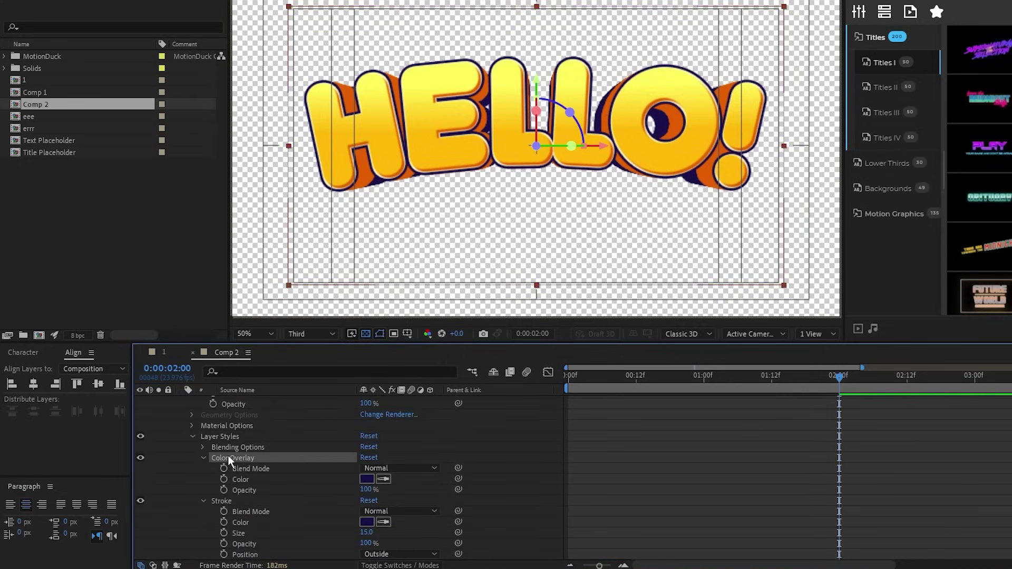
{"action": "key", "text": "Delete"}
{"action": "scroll", "coordinate": [234, 503], "scroll_direction": "up", "scroll_amount": 6}
{"action": "left_click", "coordinate": [181, 464]}
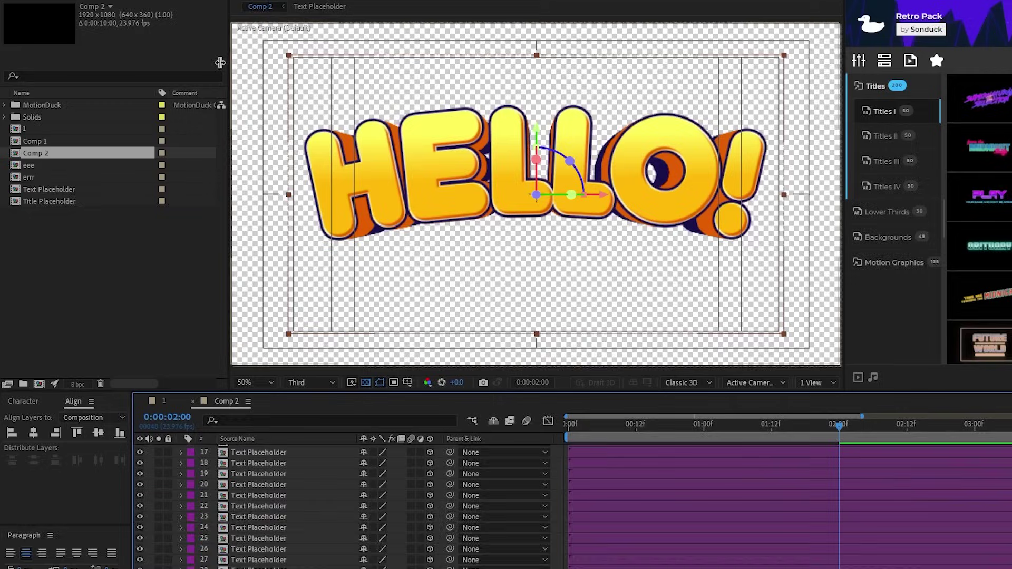
Step: Add Fill and Gaussian Blur effects to the brown-labelled bottom layer
{"action": "left_click", "coordinate": [135, 7]}
{"action": "left_click", "coordinate": [338, 404]}
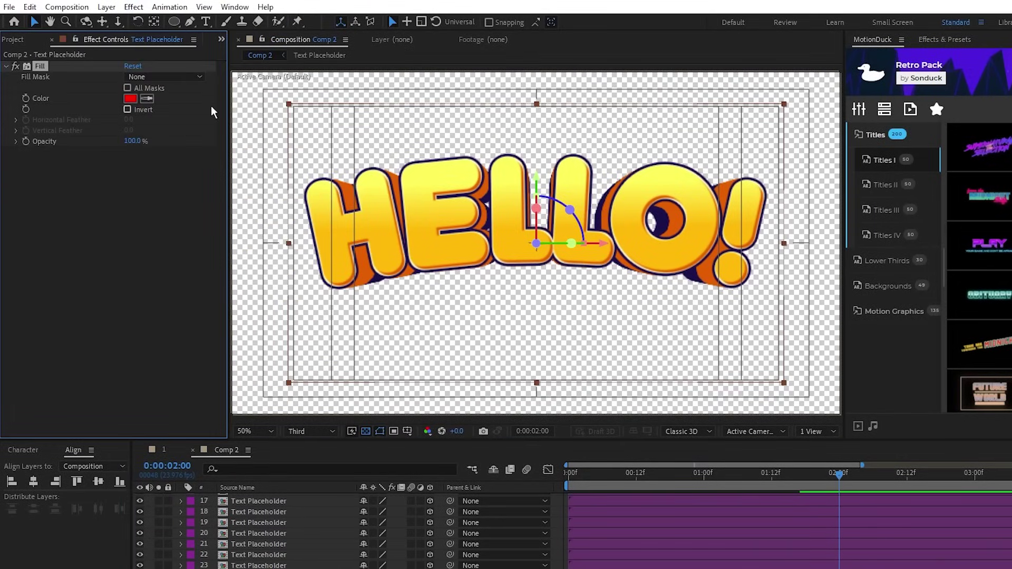
{"action": "left_click", "coordinate": [133, 7]}
{"action": "mouse_move", "coordinate": [167, 96]}
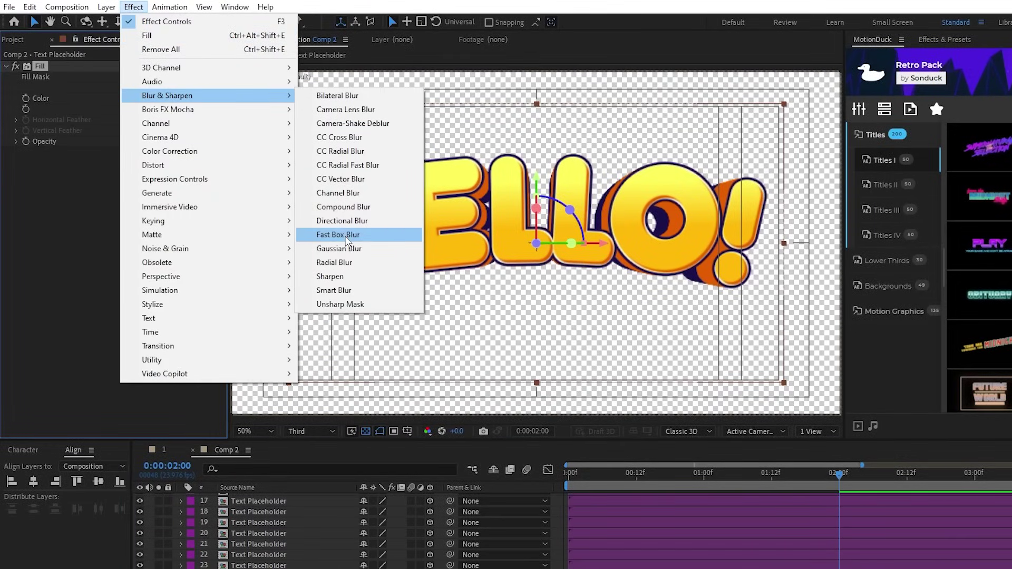
{"action": "left_click", "coordinate": [326, 248]}
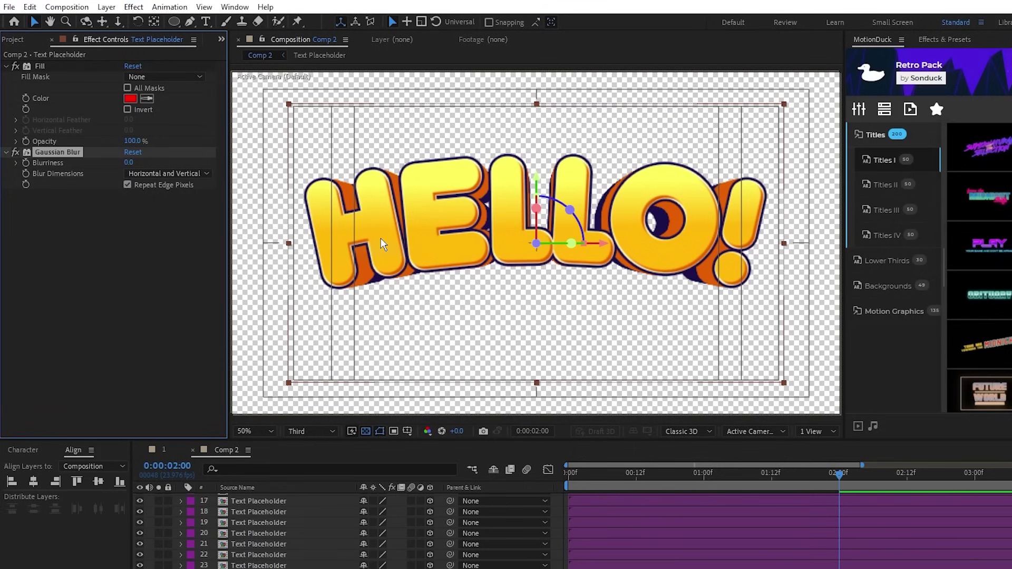
Step: Set the bottom layer's Fill color to black and its Gaussian Blur Blurriness to 15
{"action": "left_click", "coordinate": [131, 100]}
{"action": "left_click_drag", "start_coordinate": [108, 327], "coordinate": [62, 428]}
{"action": "left_click", "coordinate": [353, 264]}
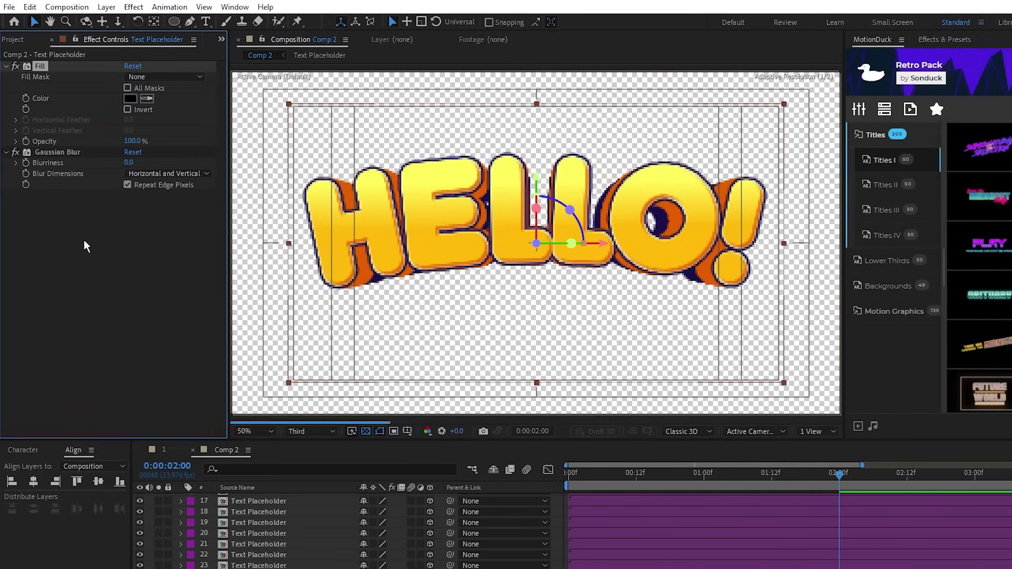
{"action": "left_click", "coordinate": [126, 163]}
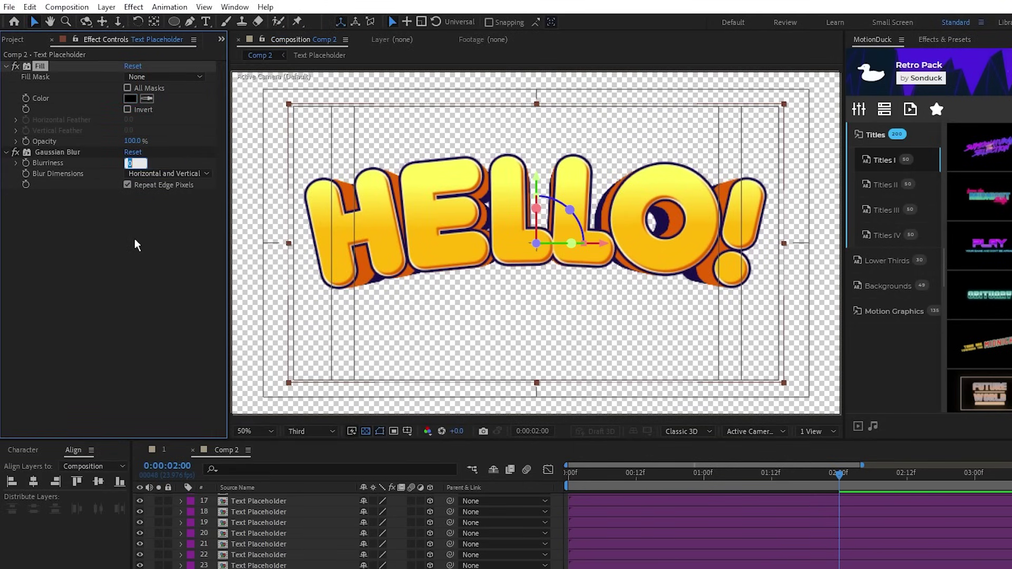
{"action": "type", "text": "15"}
{"action": "key", "text": "Return"}
Step: Shift the blurred black bottom layer downward beneath the title and set its Opacity to 40%
{"action": "left_click_drag", "start_coordinate": [387, 553], "coordinate": [442, 553]}
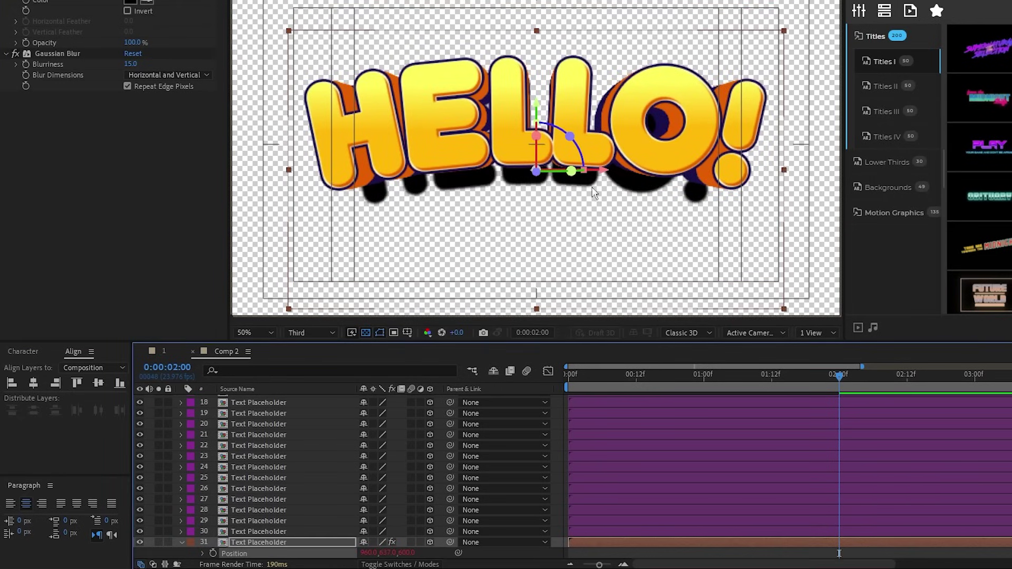
{"action": "left_click", "coordinate": [275, 544]}
{"action": "key", "text": "t"}
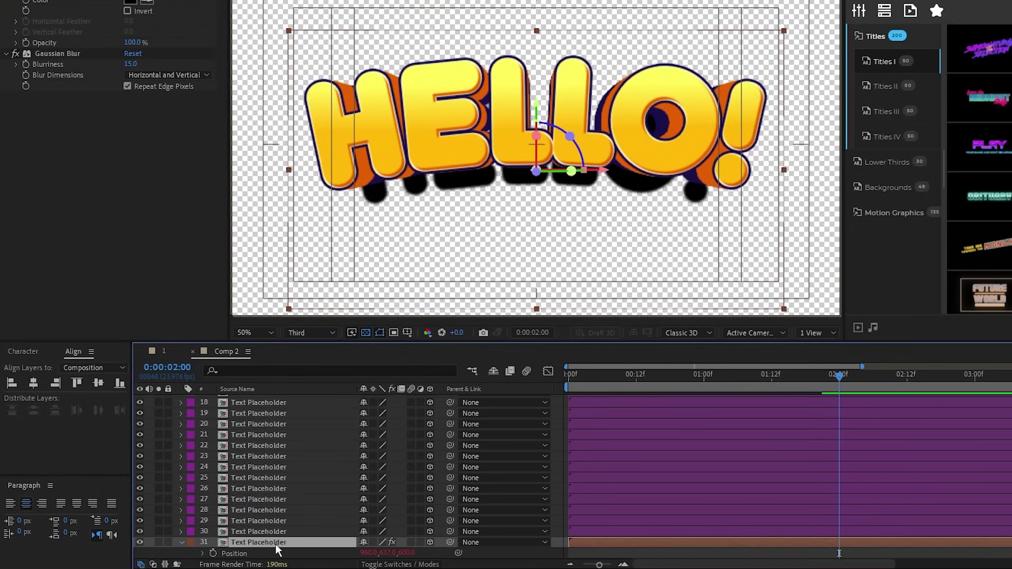
{"action": "left_click", "coordinate": [365, 553]}
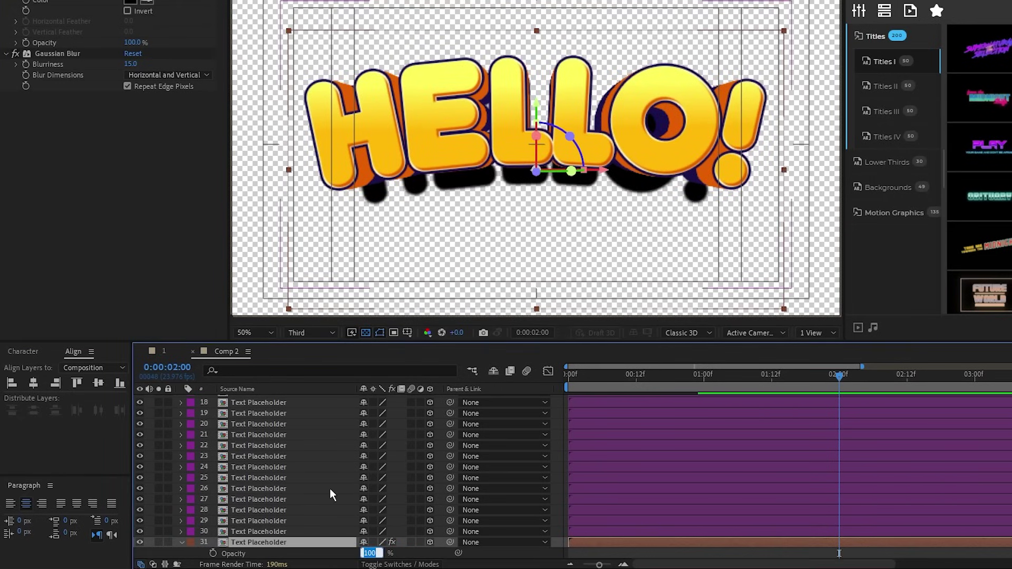
{"action": "type", "text": "40"}
{"action": "key", "text": "Return"}
{"action": "left_click", "coordinate": [407, 549]}
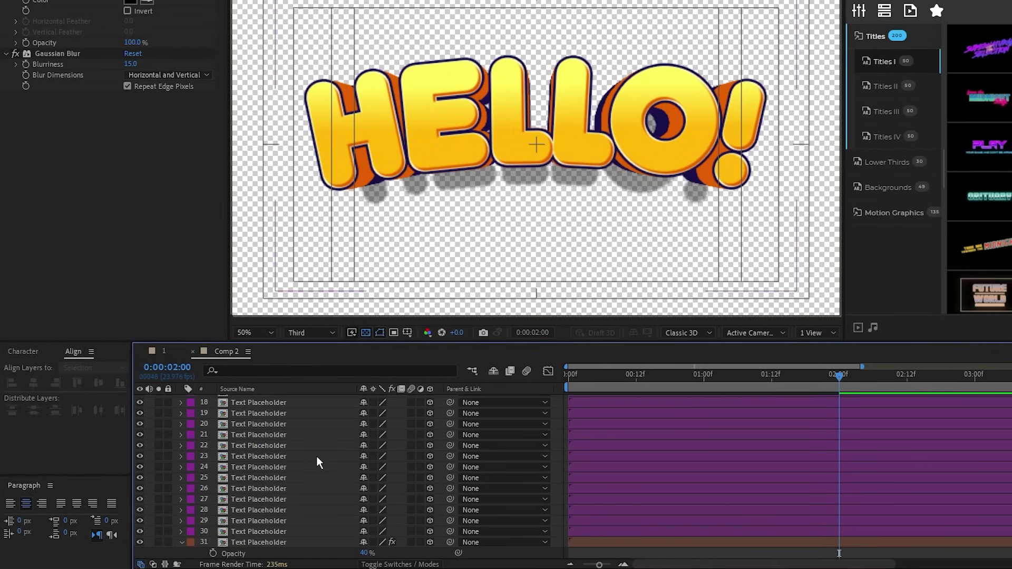
Step: Add a new camera and orbit it vertically to expose the extruded depth beneath the letters
{"action": "scroll", "coordinate": [222, 522], "scroll_direction": "up", "scroll_amount": 6}
{"action": "left_click", "coordinate": [106, 6]}
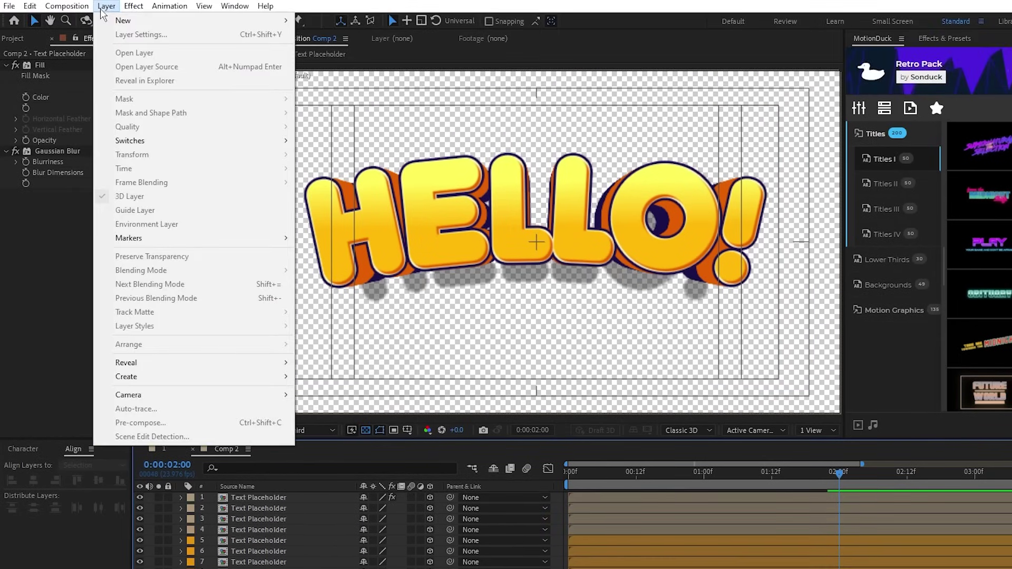
{"action": "mouse_move", "coordinate": [211, 20]}
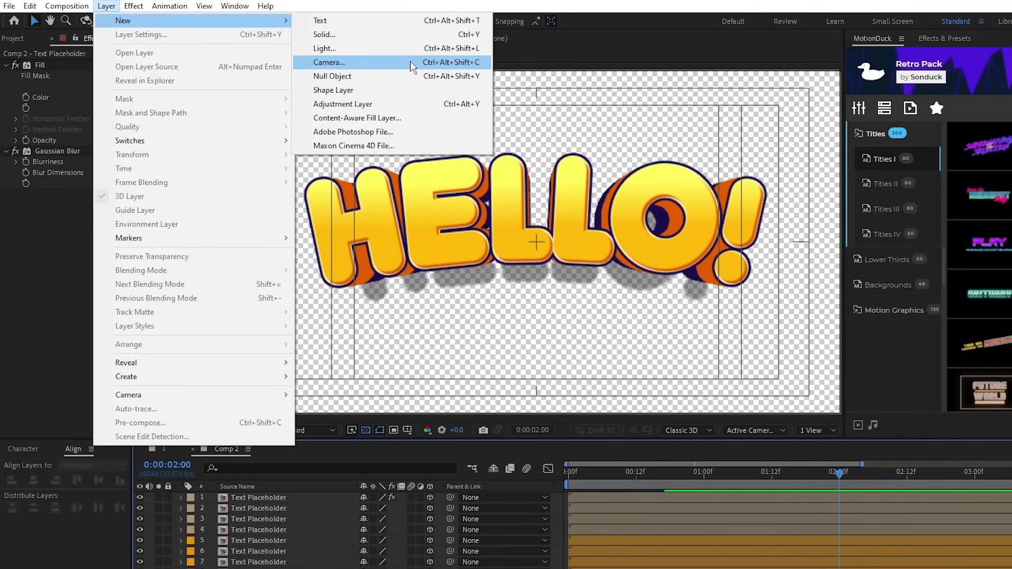
{"action": "left_click", "coordinate": [329, 63]}
{"action": "left_click", "coordinate": [401, 405]}
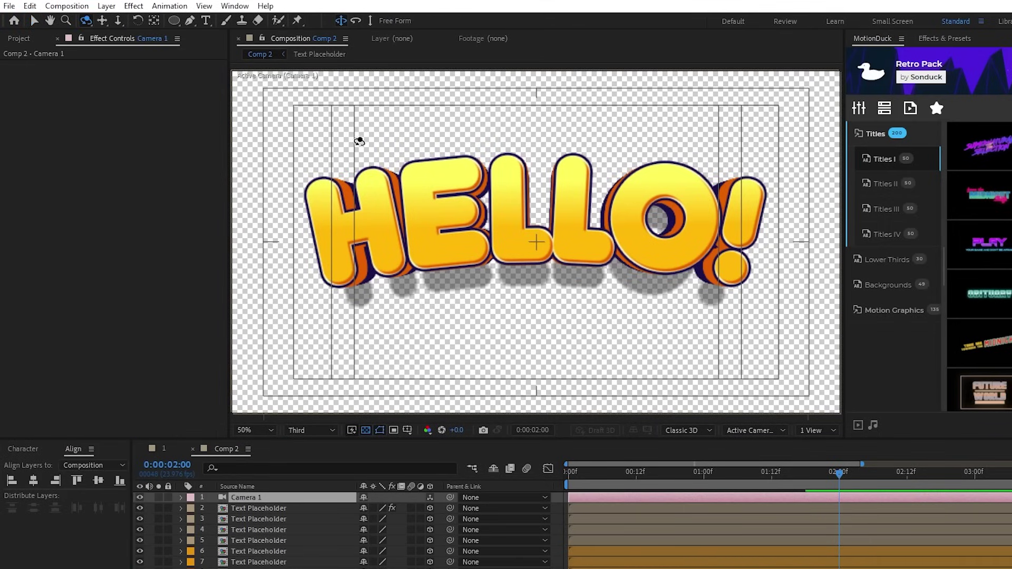
{"action": "left_click_drag", "start_coordinate": [560, 256], "coordinate": [561, 213]}
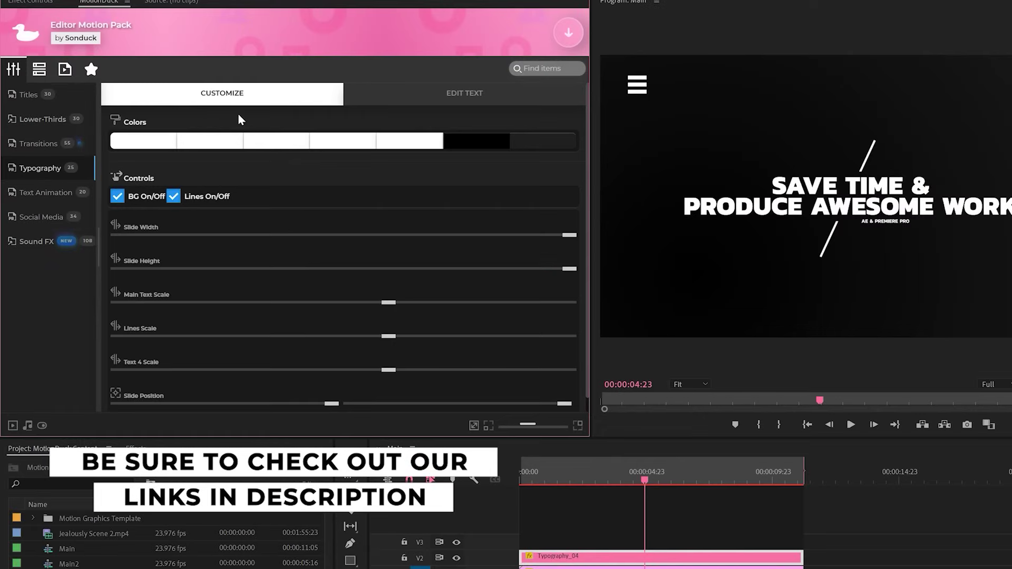
Step: In Premiere Pro, set the first color of the Typography_04 template to red
{"action": "left_click", "coordinate": [160, 142]}
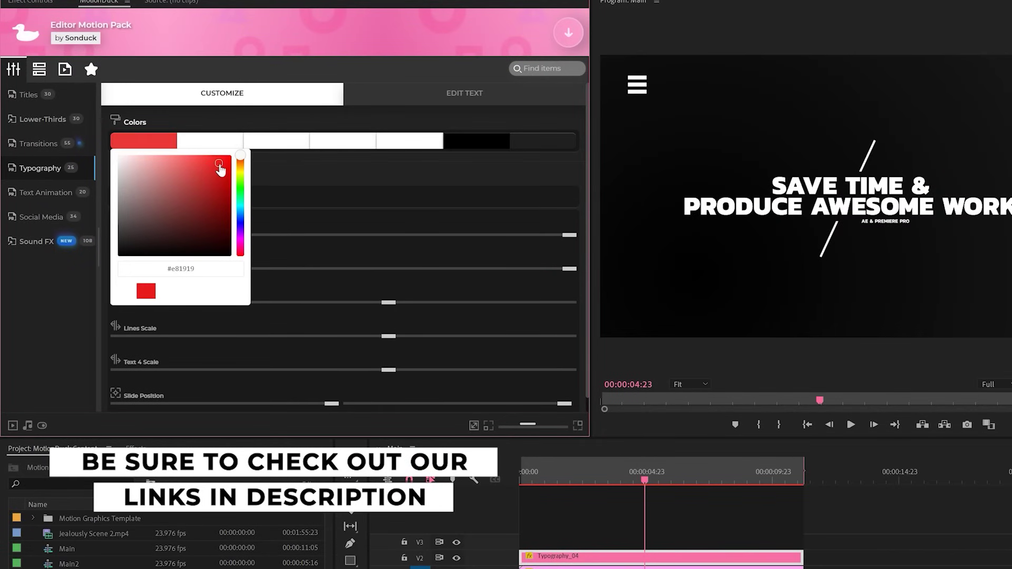
{"action": "left_click", "coordinate": [334, 169]}
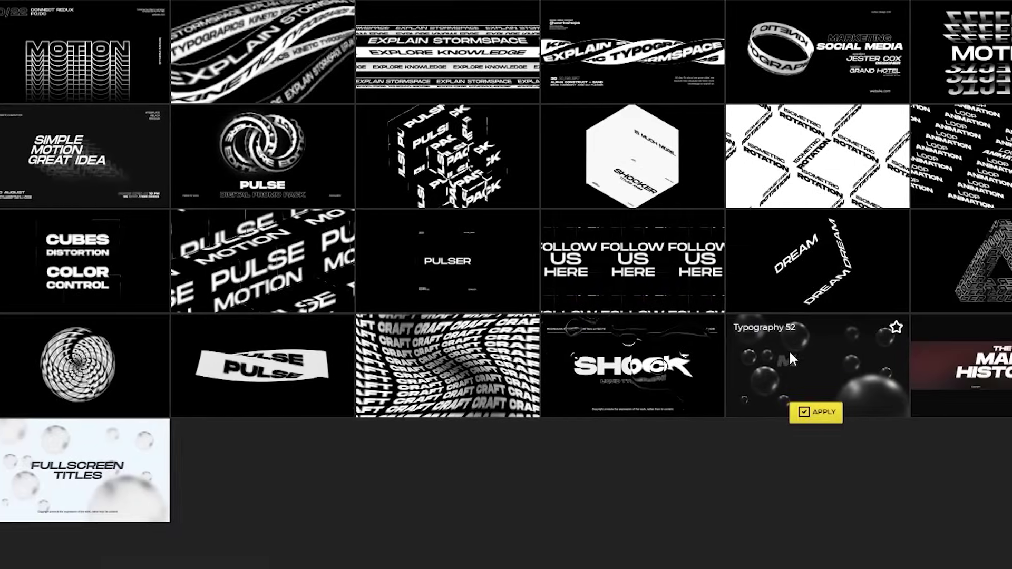
Step: In After Effects, apply the Typography 52 template and change a black color control to bright red
{"action": "left_click", "coordinate": [816, 412]}
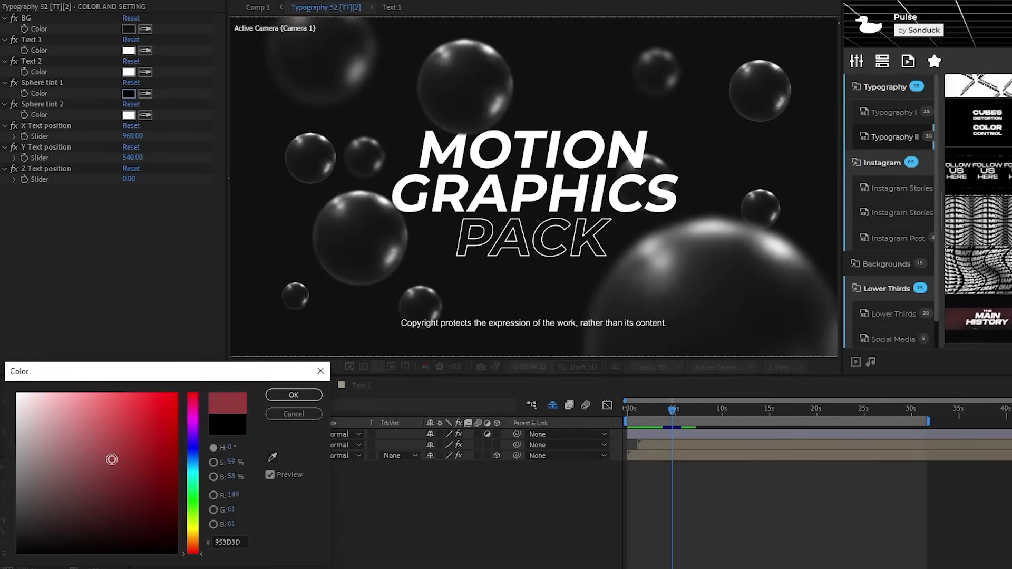
{"action": "left_click_drag", "start_coordinate": [111, 459], "coordinate": [151, 418]}
{"action": "left_click", "coordinate": [276, 396]}
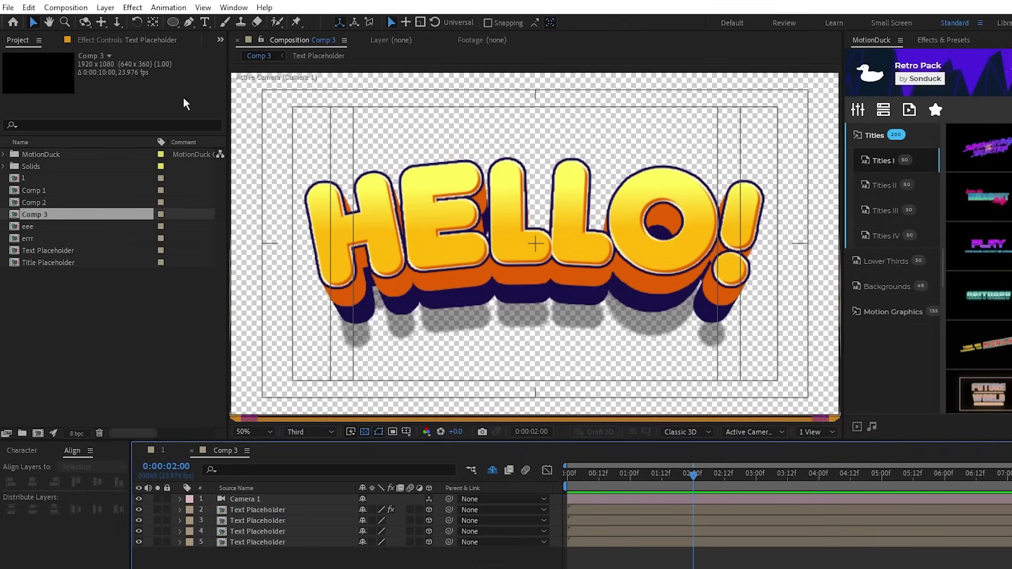
Step: Create a full-frame solid layer in Comp 3 with a yellow-orange color
{"action": "left_click", "coordinate": [105, 8]}
{"action": "mouse_move", "coordinate": [110, 25]}
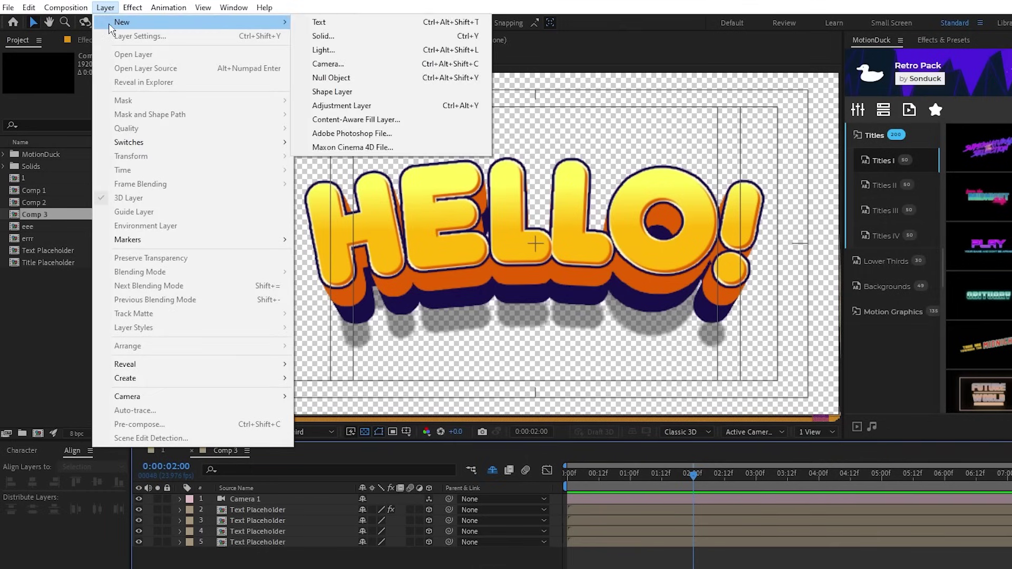
{"action": "left_click", "coordinate": [338, 36]}
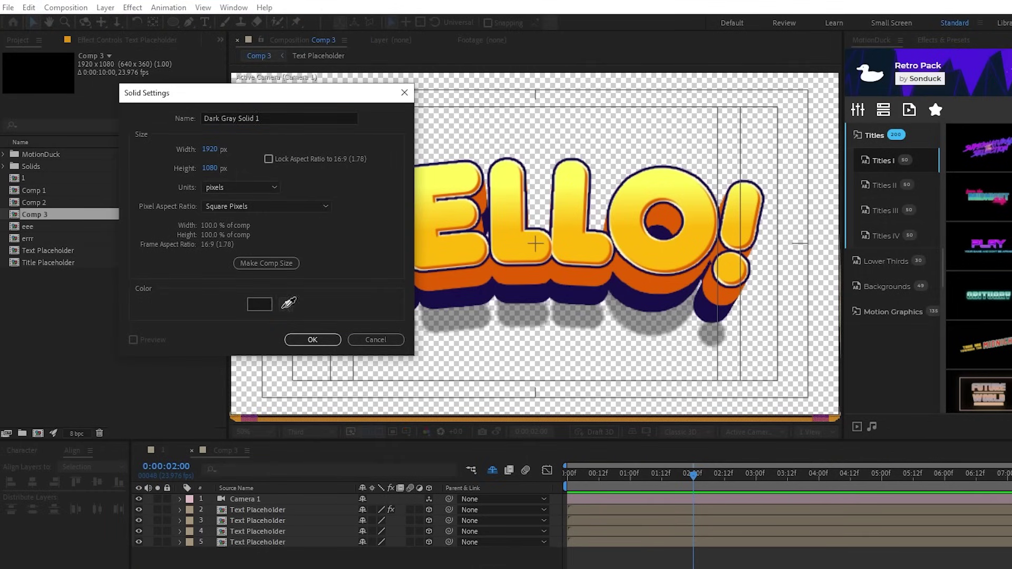
{"action": "left_click", "coordinate": [289, 303]}
{"action": "left_click", "coordinate": [313, 340]}
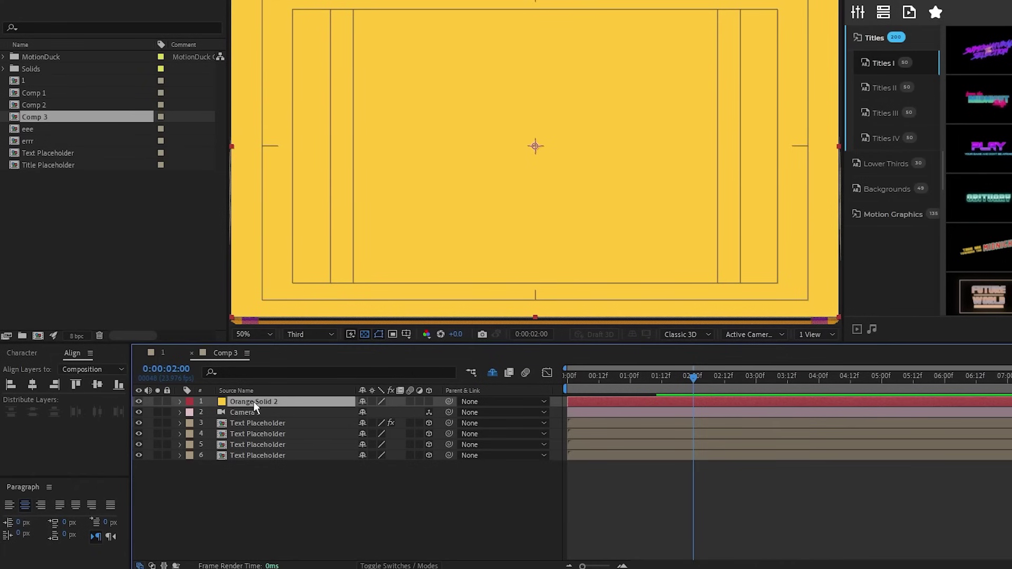
Step: Rename the yellow solid BG and move it beneath all text layers, including the hidden shy ones
{"action": "left_click_drag", "start_coordinate": [254, 500], "coordinate": [257, 560]}
{"action": "key", "text": "Return"}
{"action": "type", "text": "BG"}
{"action": "left_click", "coordinate": [330, 470]}
{"action": "left_click", "coordinate": [493, 373]}
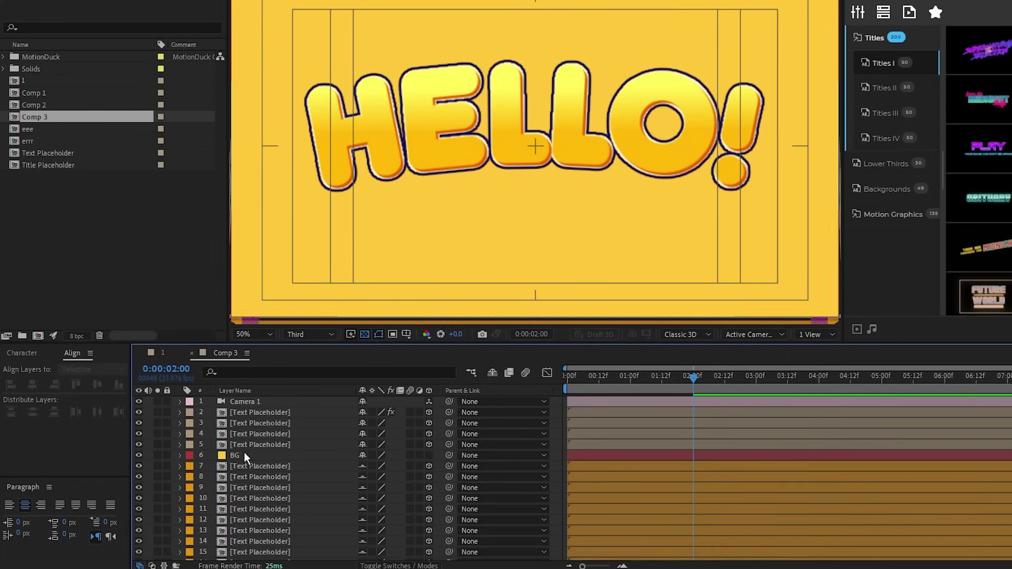
{"action": "left_click_drag", "start_coordinate": [245, 456], "coordinate": [277, 559]}
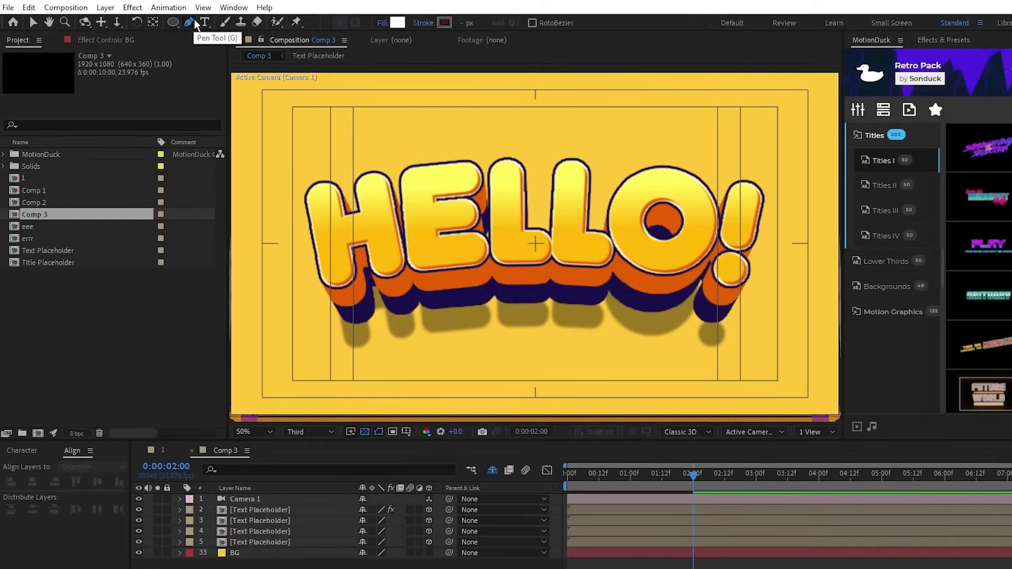
Step: Set up the Pen tool with a solid white fill and the stroke set to None
{"action": "left_click", "coordinate": [383, 23]}
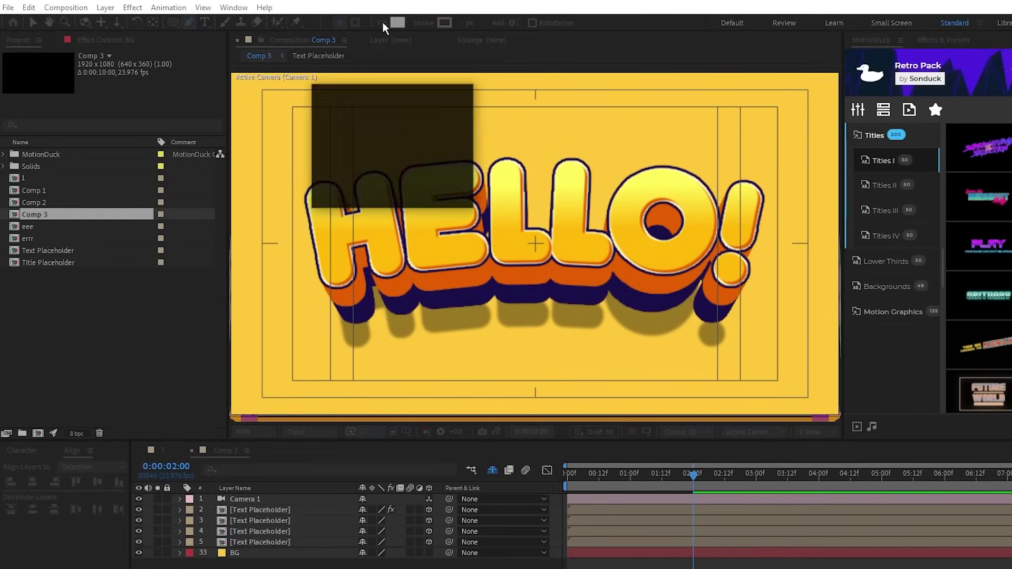
{"action": "left_click", "coordinate": [393, 191]}
{"action": "left_click", "coordinate": [424, 23]}
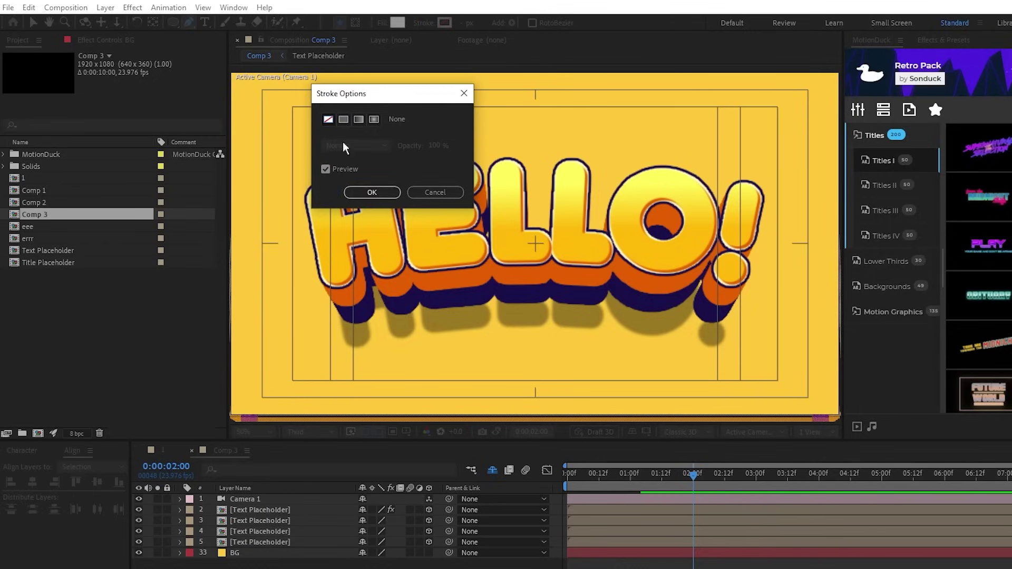
{"action": "left_click", "coordinate": [368, 193]}
Step: Draw a narrow white triangular ray from the composition's center to beyond its upper edge
{"action": "scroll", "coordinate": [537, 246], "scroll_direction": "up", "scroll_amount": 2}
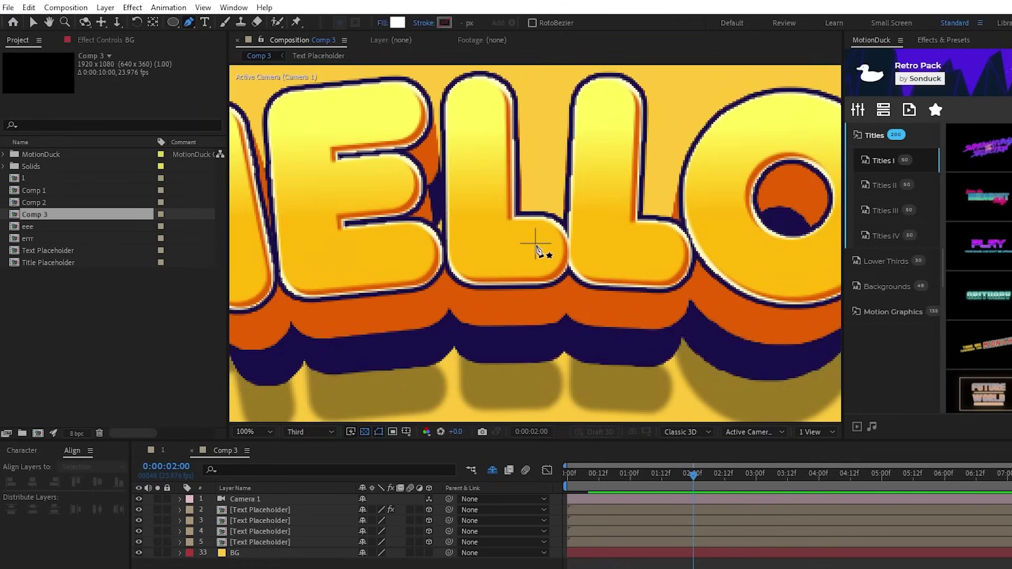
{"action": "left_click", "coordinate": [536, 244]}
{"action": "scroll", "coordinate": [536, 243], "scroll_direction": "down", "scroll_amount": 4}
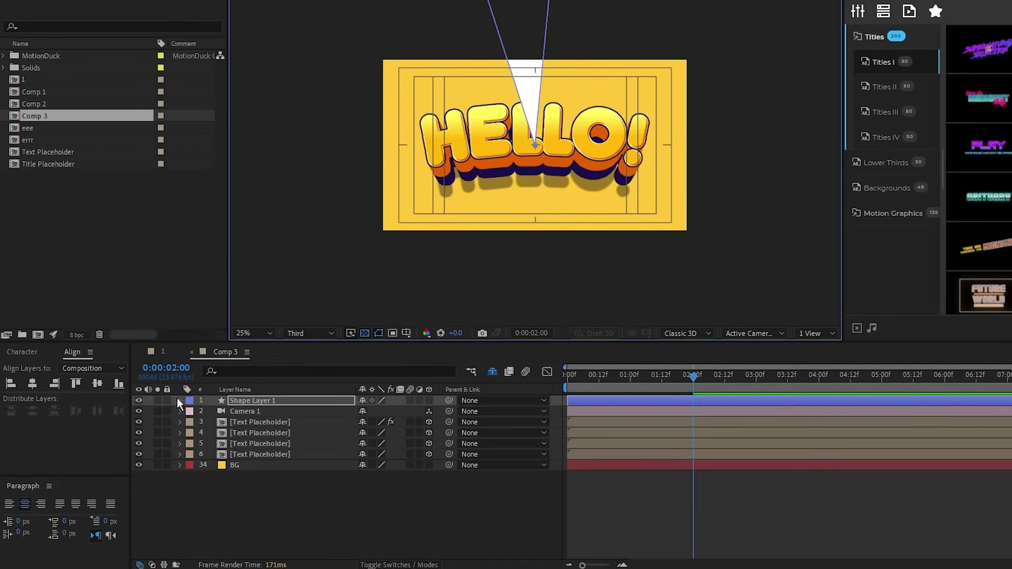
Step: Add a Repeater to the white ray shape and set its Copies to 6
{"action": "left_click", "coordinate": [180, 499]}
{"action": "left_click", "coordinate": [435, 412]}
{"action": "left_click", "coordinate": [482, 289]}
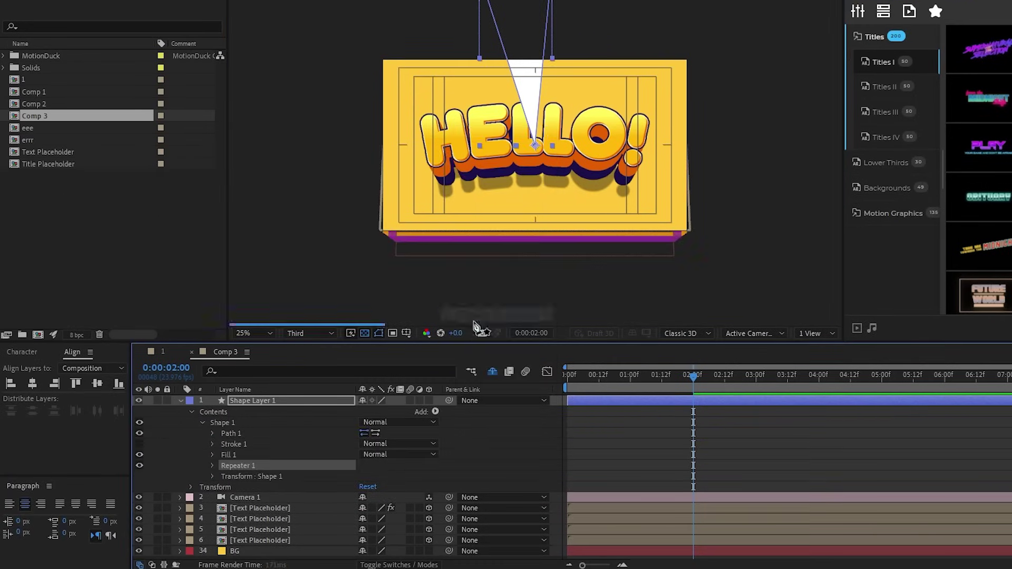
{"action": "left_click", "coordinate": [212, 467]}
{"action": "scroll", "coordinate": [296, 455], "scroll_direction": "down", "scroll_amount": 1}
{"action": "left_click", "coordinate": [365, 444]}
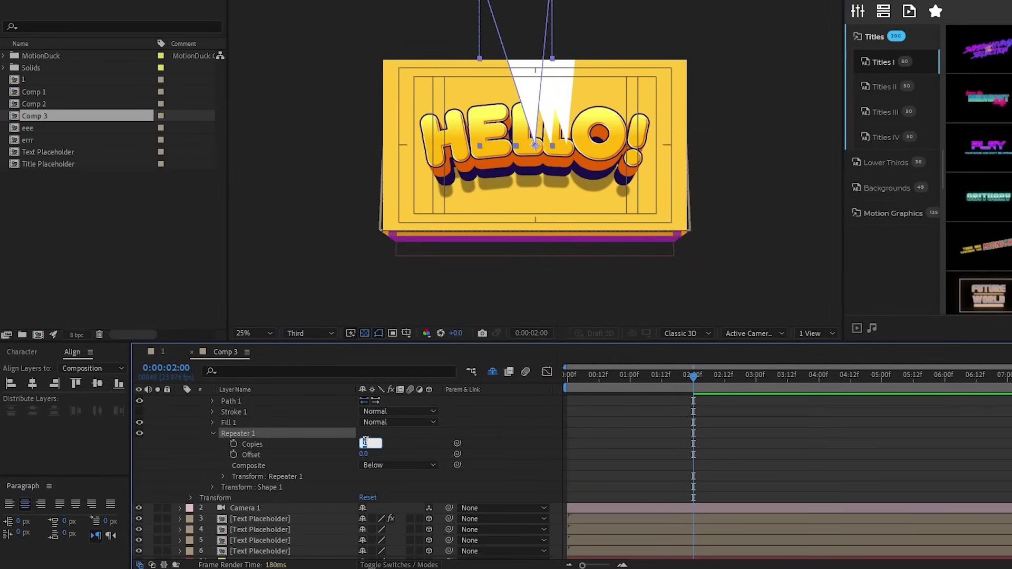
{"action": "type", "text": "6"}
{"action": "left_click", "coordinate": [403, 442]}
Step: Set the Repeater's transform Position to 0, 0 and its Rotation to 60° to form a sunburst
{"action": "left_click", "coordinate": [223, 478]}
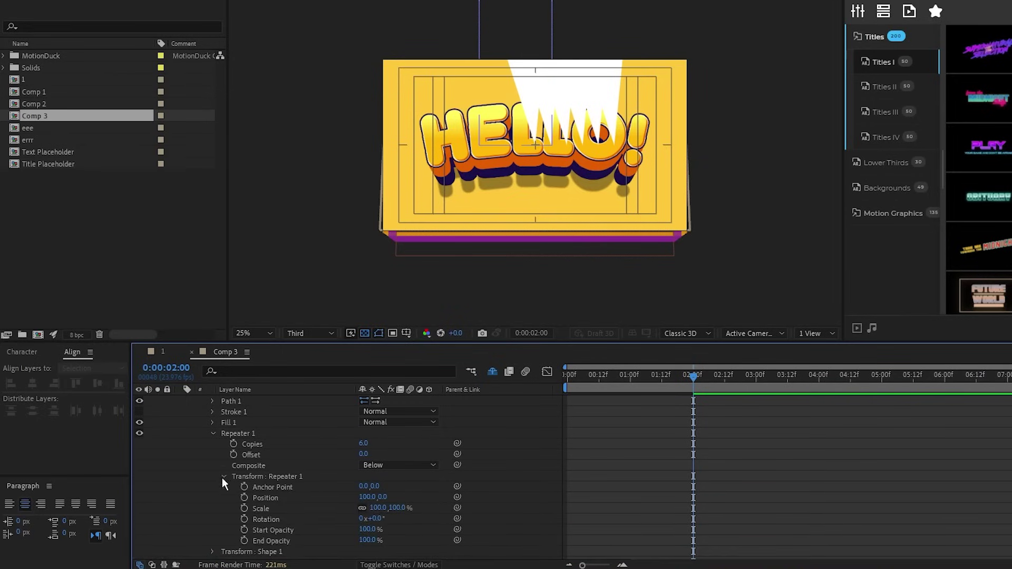
{"action": "scroll", "coordinate": [296, 456], "scroll_direction": "down", "scroll_amount": 2}
{"action": "type", "text": "0"}
{"action": "key", "text": "Return"}
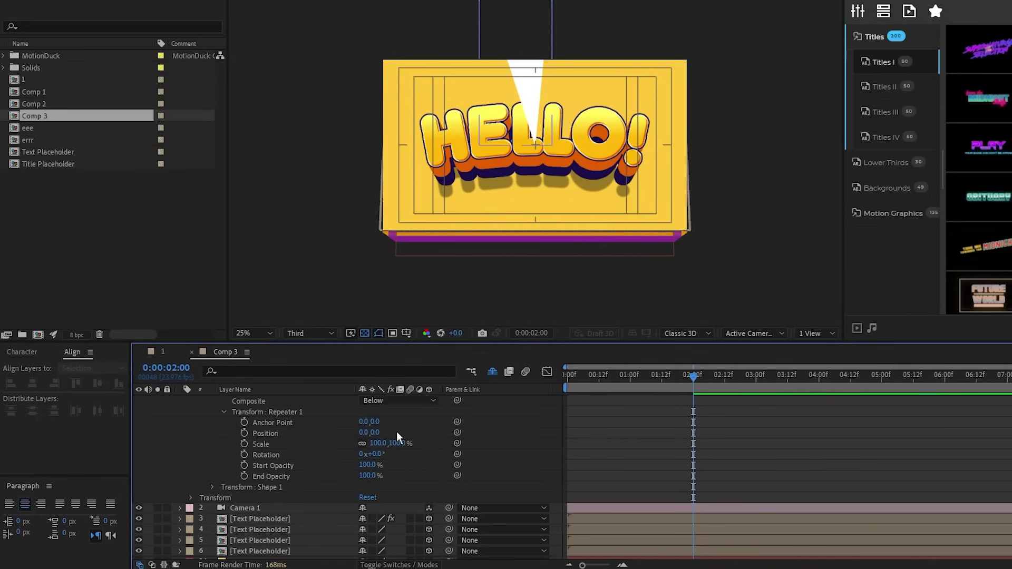
{"action": "left_click_drag", "start_coordinate": [374, 457], "coordinate": [426, 454]}
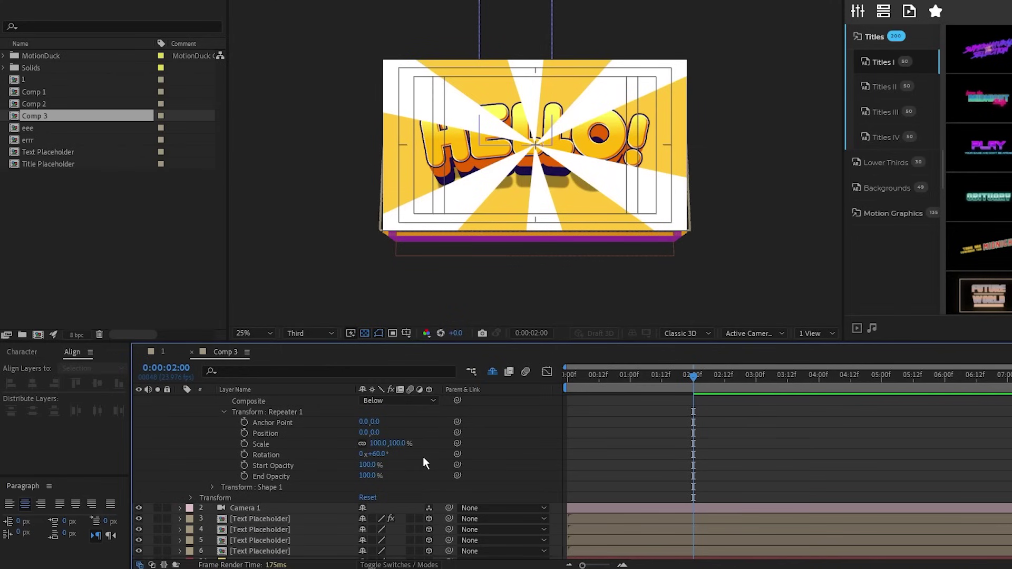
{"action": "left_click", "coordinate": [348, 433]}
Step: Move the sunburst shape layer beneath all text layers, directly above BG
{"action": "scroll", "coordinate": [296, 428], "scroll_direction": "up", "scroll_amount": 3}
{"action": "left_click", "coordinate": [179, 401]}
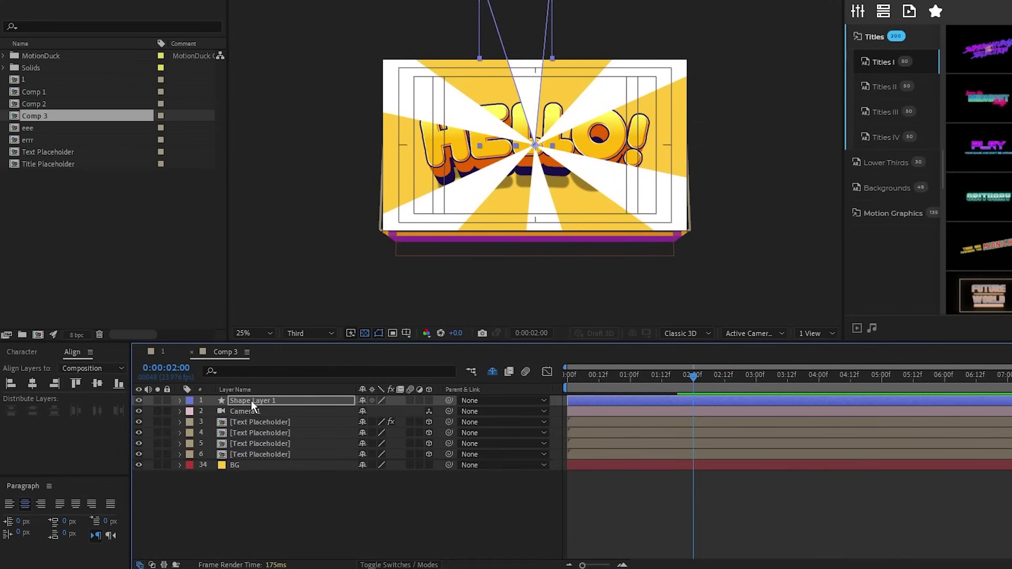
{"action": "left_click_drag", "start_coordinate": [251, 402], "coordinate": [255, 548]}
{"action": "left_click", "coordinate": [493, 371]}
Step: Set the sunburst layer's blending mode to Soft Light and its Opacity to 60%
{"action": "left_click", "coordinate": [399, 566]}
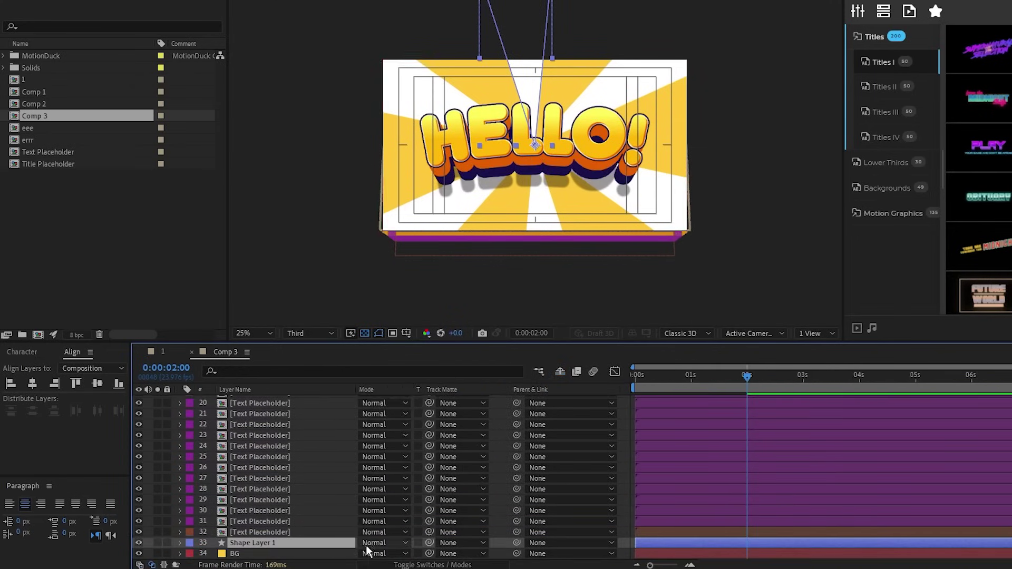
{"action": "left_click", "coordinate": [384, 543]}
{"action": "left_click", "coordinate": [398, 236]}
{"action": "key", "text": "t"}
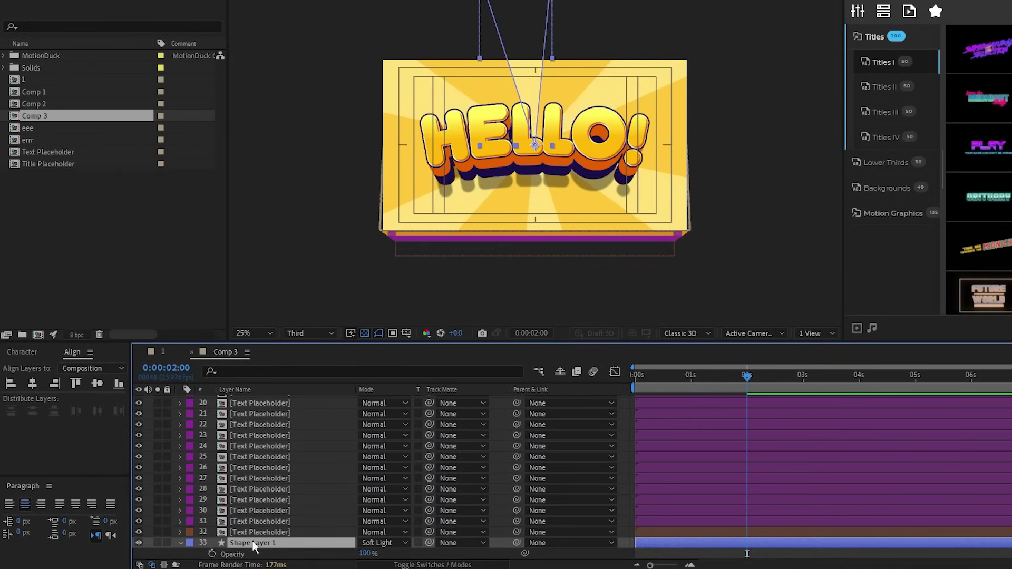
{"action": "left_click", "coordinate": [365, 553]}
{"action": "type", "text": "60"}
{"action": "key", "text": "Return"}
Step: Add the expression time*20 to the sunburst layer's Rotation and scrub the timeline to preview the spin
{"action": "left_click", "coordinate": [288, 533]}
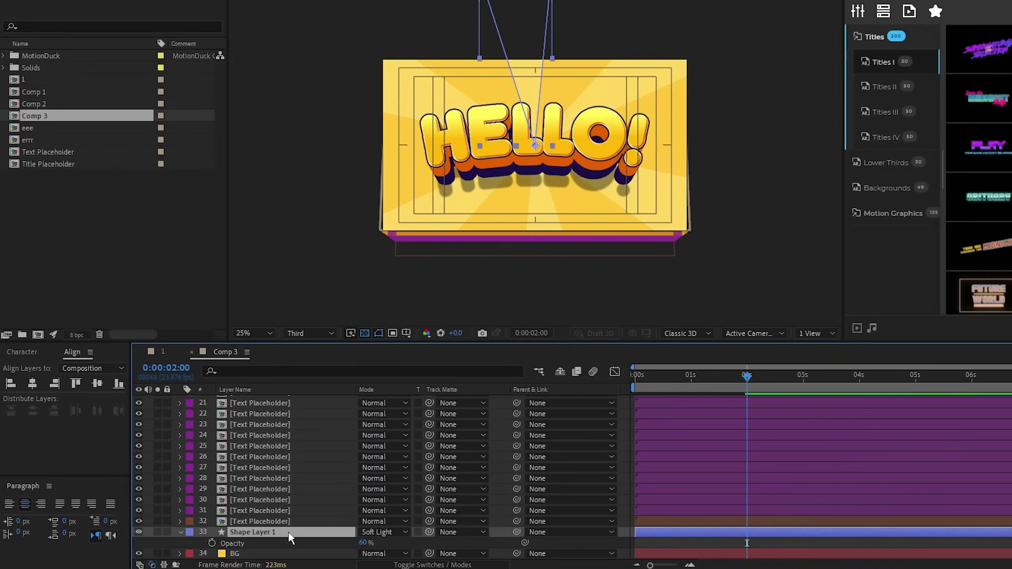
{"action": "key", "text": "r"}
{"action": "left_click", "coordinate": [213, 543], "text": "alt"}
{"action": "scroll", "coordinate": [561, 533], "scroll_direction": "down", "scroll_amount": 1}
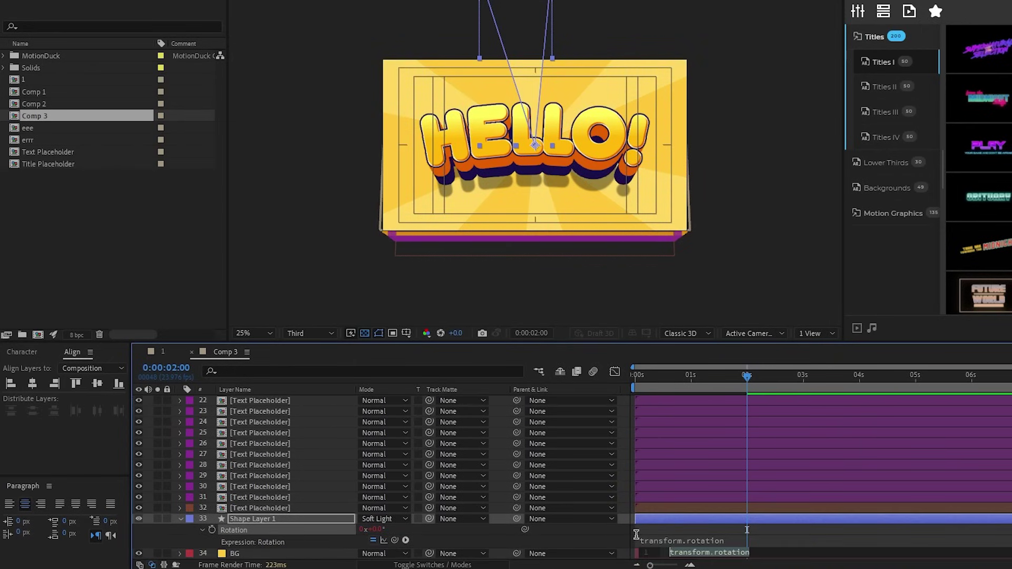
{"action": "type", "text": "time*20"}
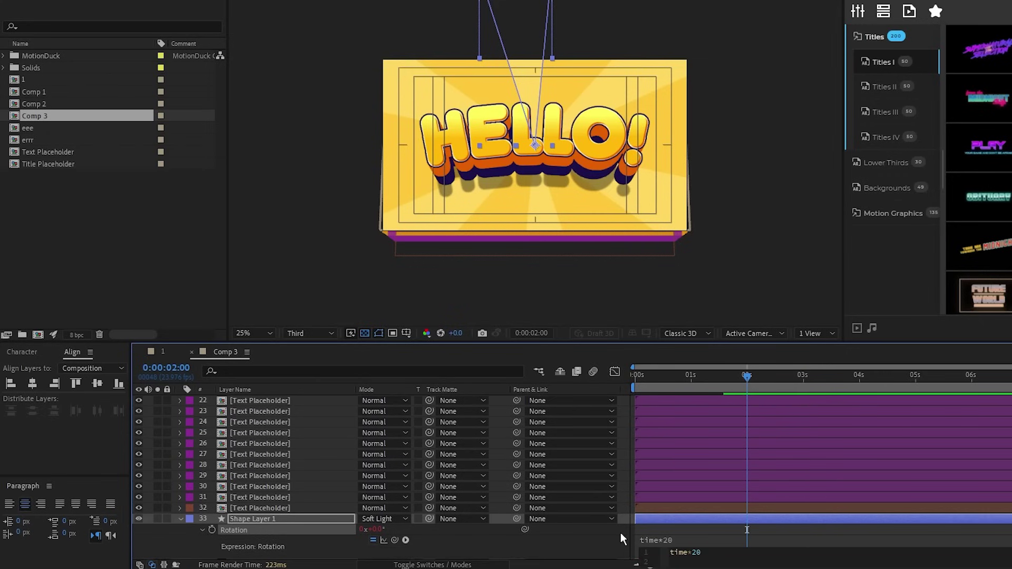
{"action": "left_click", "coordinate": [621, 533]}
{"action": "left_click_drag", "start_coordinate": [701, 377], "coordinate": [850, 386]}
Step: Create a full-frame black solid layer at the top of the Comp 3 layer stack
{"action": "scroll", "coordinate": [182, 522], "scroll_direction": "up", "scroll_amount": 6}
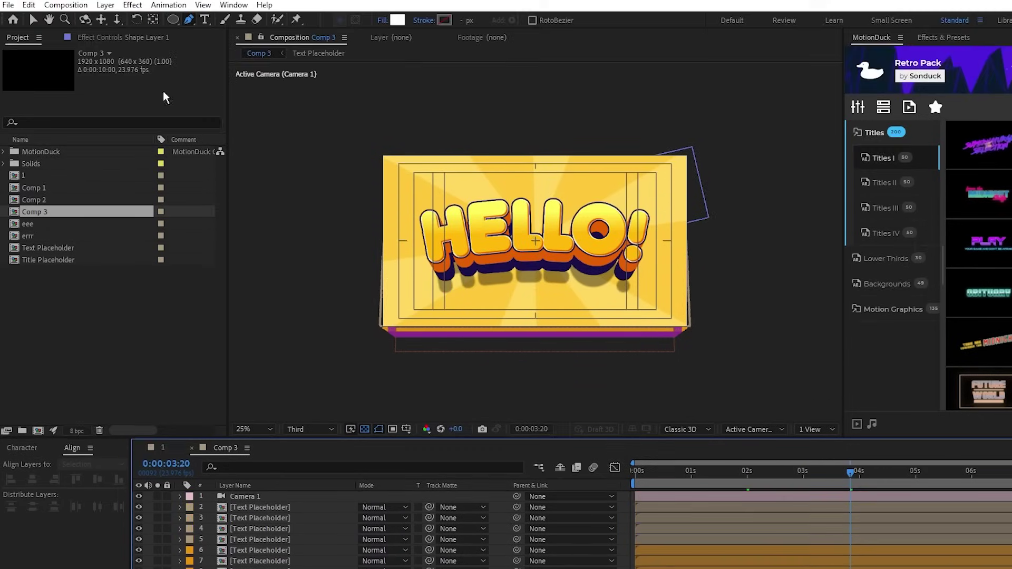
{"action": "left_click", "coordinate": [105, 5]}
{"action": "left_click", "coordinate": [322, 29]}
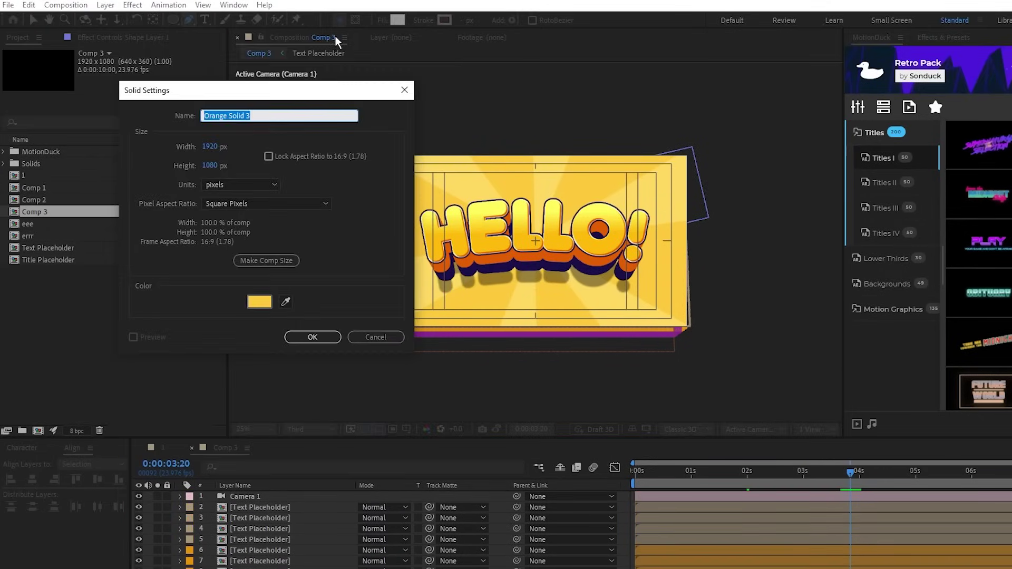
{"action": "left_click", "coordinate": [264, 302]}
{"action": "left_click_drag", "start_coordinate": [158, 379], "coordinate": [71, 449]}
{"action": "left_click", "coordinate": [351, 260]}
{"action": "left_click", "coordinate": [314, 339]}
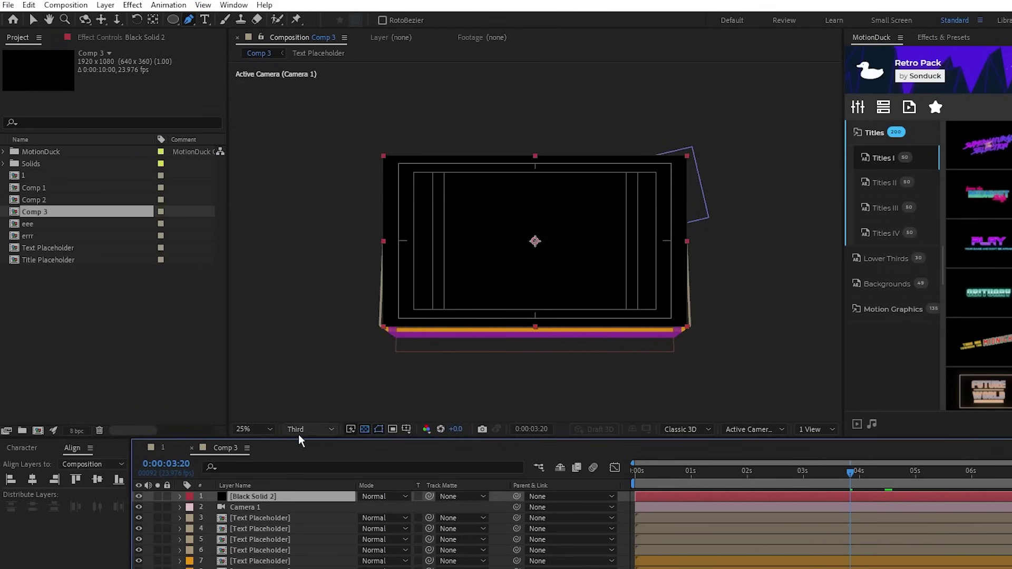
Step: Draw a small circular mask on the black solid, centred in the composition
{"action": "scroll", "coordinate": [535, 241], "scroll_direction": "up", "scroll_amount": 4}
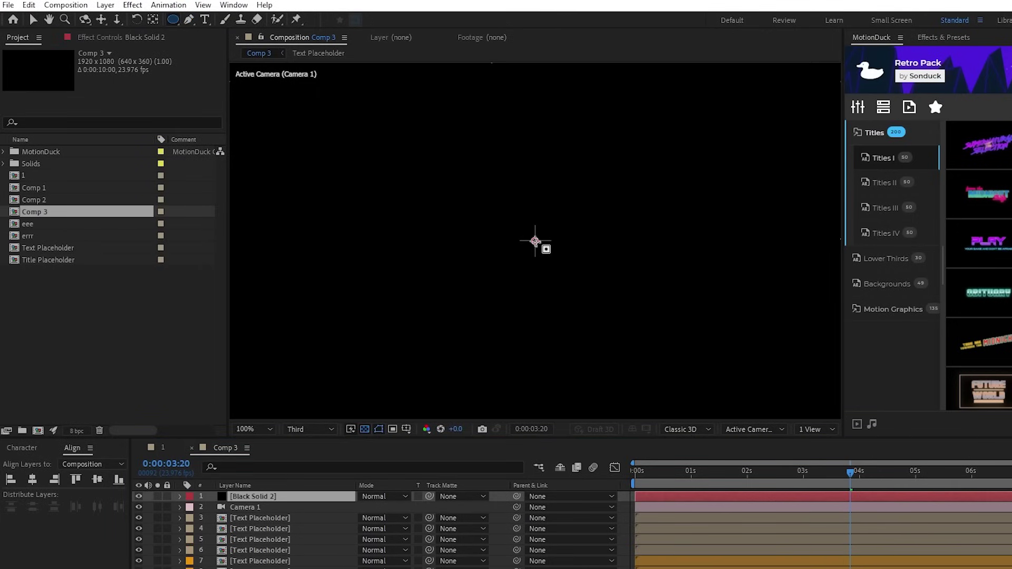
{"action": "left_click_drag", "start_coordinate": [536, 241], "coordinate": [617, 314]}
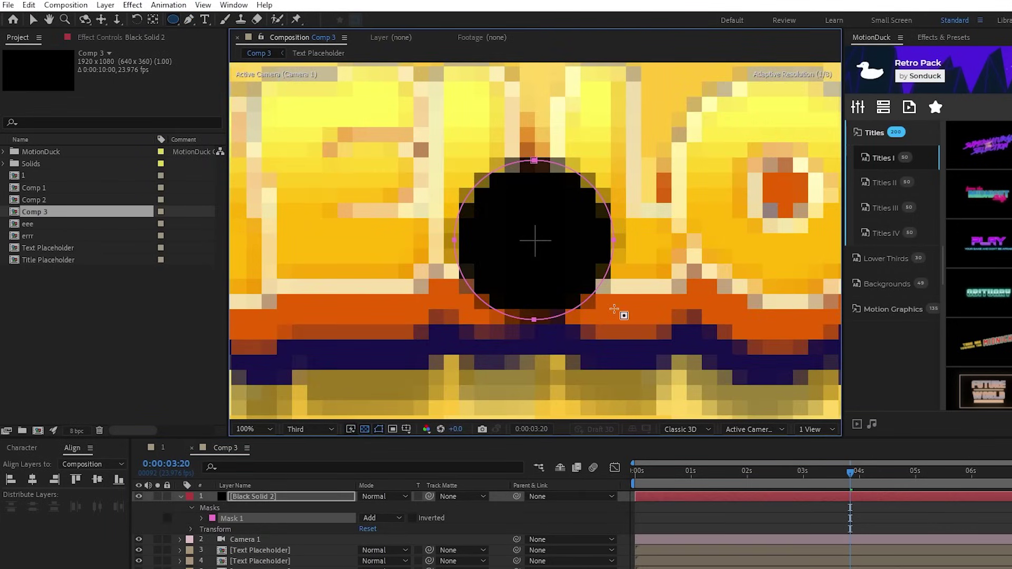
{"action": "scroll", "coordinate": [546, 264], "scroll_direction": "down", "scroll_amount": 2}
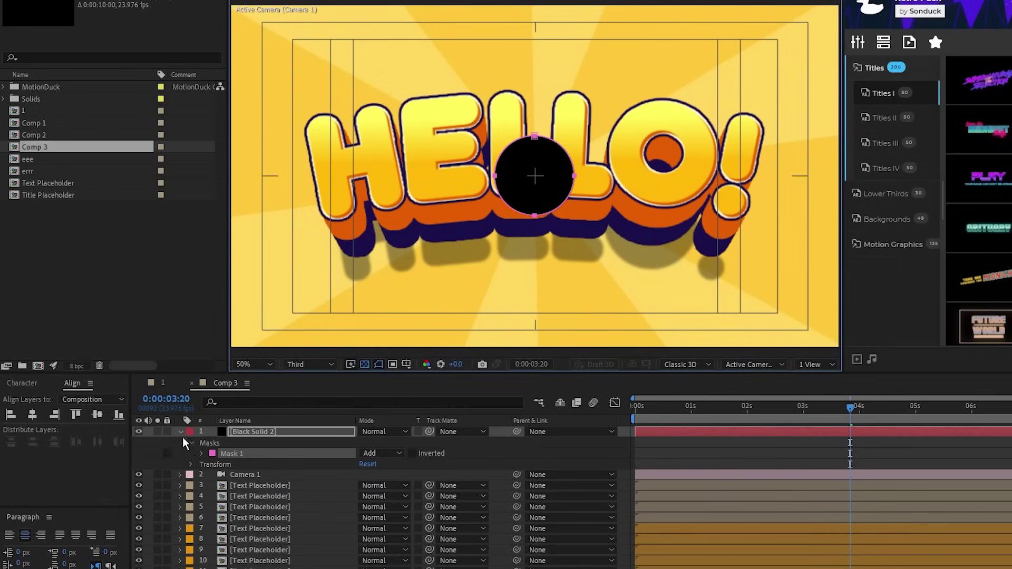
Step: Keyframe the circular mask's Mask Expansion at 0:00:00:00 with a value of -137 pixels
{"action": "left_click", "coordinate": [202, 453]}
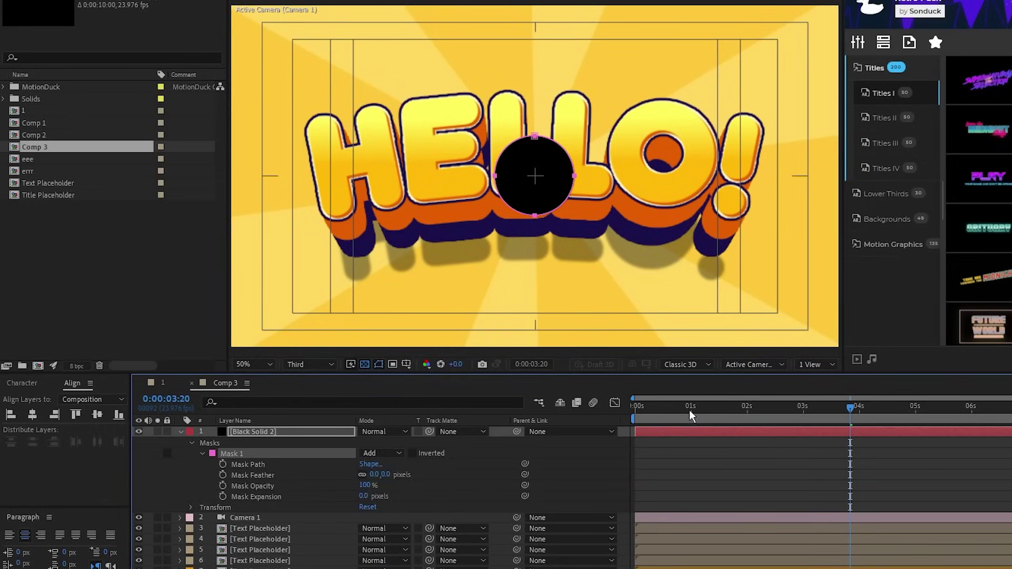
{"action": "key", "text": "Home"}
{"action": "left_click", "coordinate": [221, 497]}
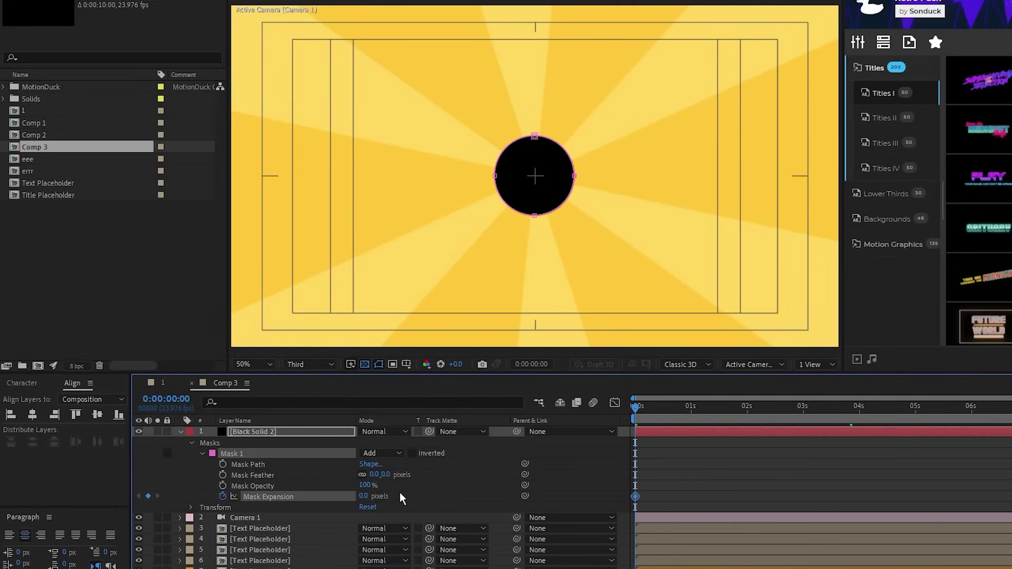
{"action": "left_click_drag", "start_coordinate": [364, 498], "coordinate": [278, 497]}
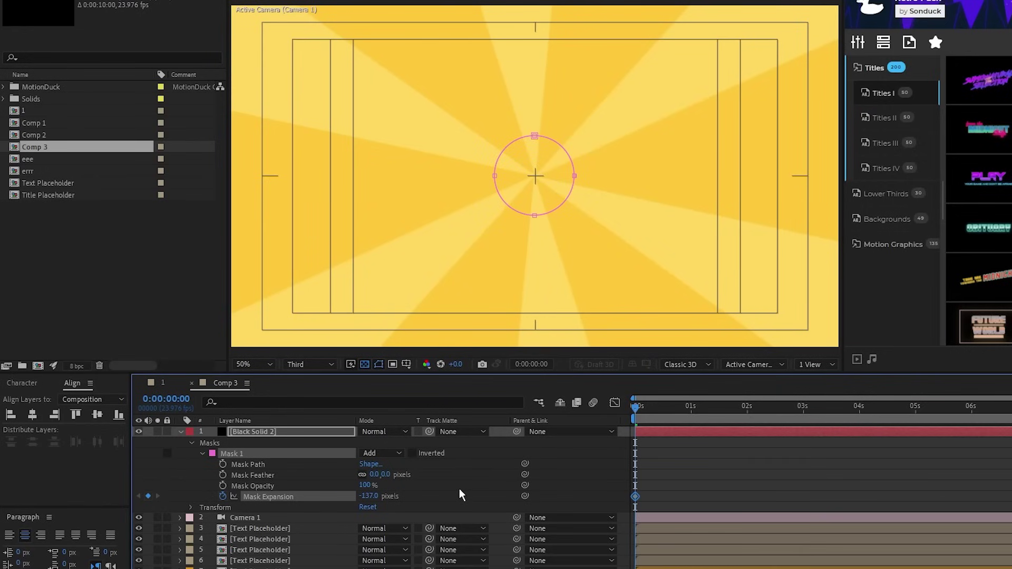
Step: Keyframe the Mask Expansion to 1077 pixels at 0:00:01:06, and invert the mask to preview the circular reveal
{"action": "key", "text": "space"}
{"action": "left_click_drag", "start_coordinate": [365, 498], "coordinate": [528, 498]}
{"action": "left_click", "coordinate": [449, 494]}
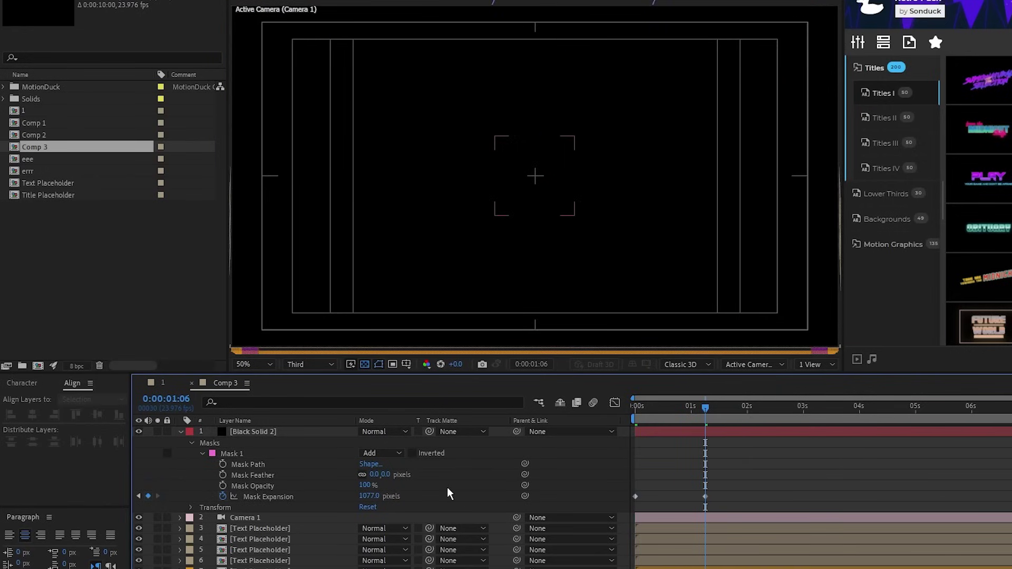
{"action": "left_click", "coordinate": [412, 453]}
{"action": "mouse_move", "coordinate": [636, 408]}
{"action": "left_mouse_down"}
{"action": "mouse_move", "coordinate": [703, 418]}
{"action": "mouse_move", "coordinate": [643, 419]}
{"action": "left_mouse_up"}
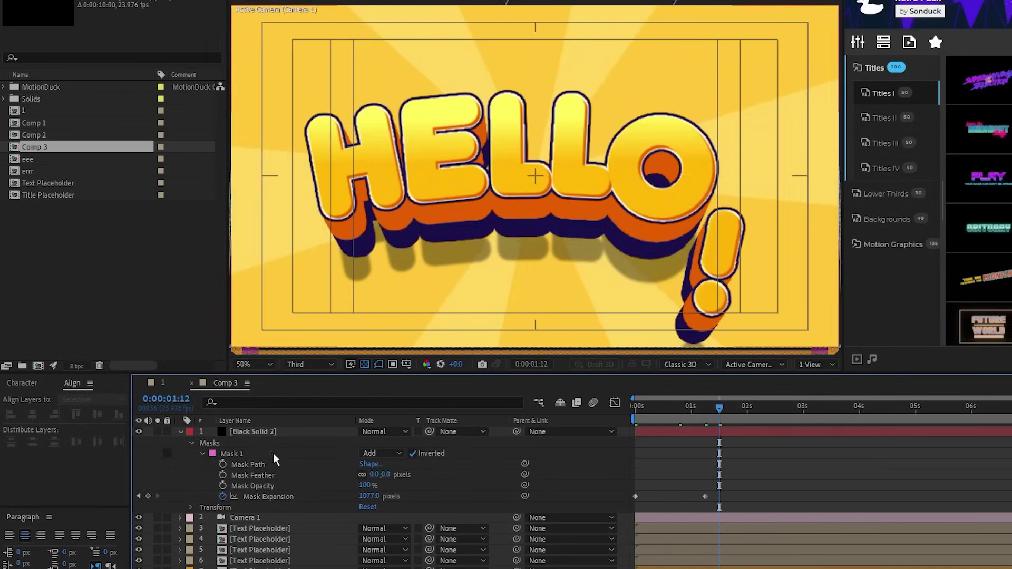